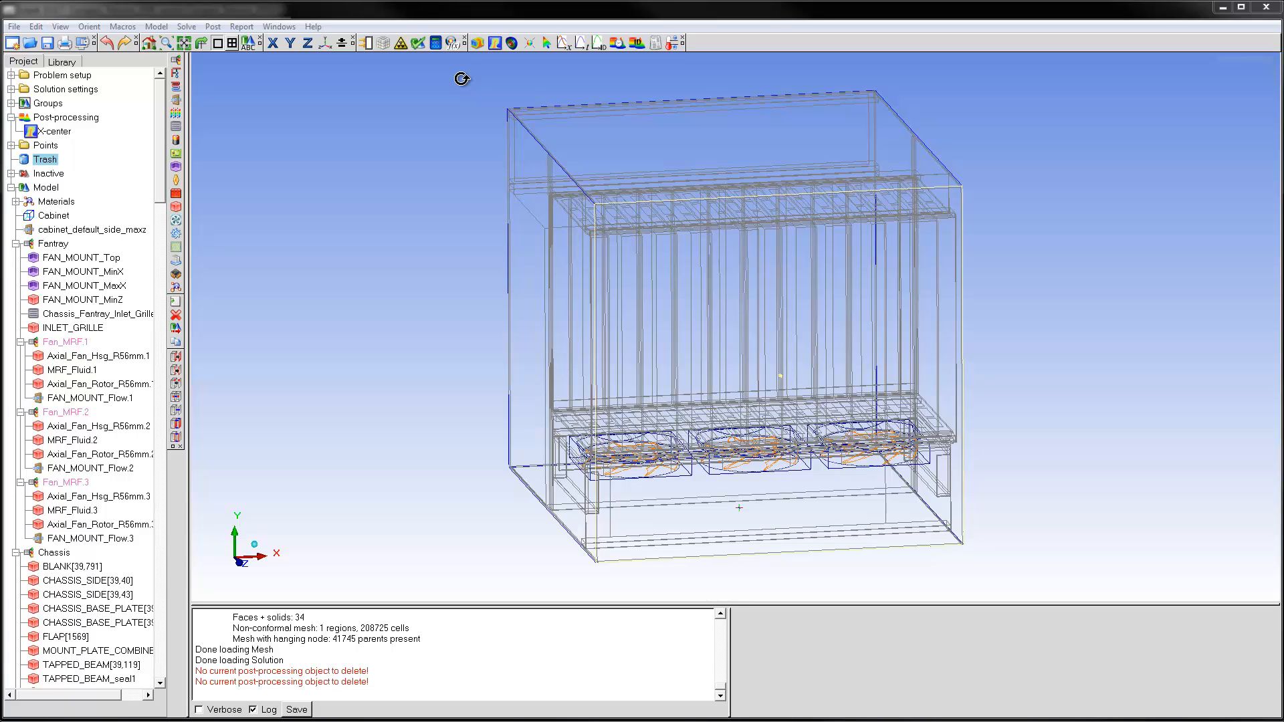
# Start a new object face for post-processing and open its list of selectable objects.
pyautogui.click(476, 43)
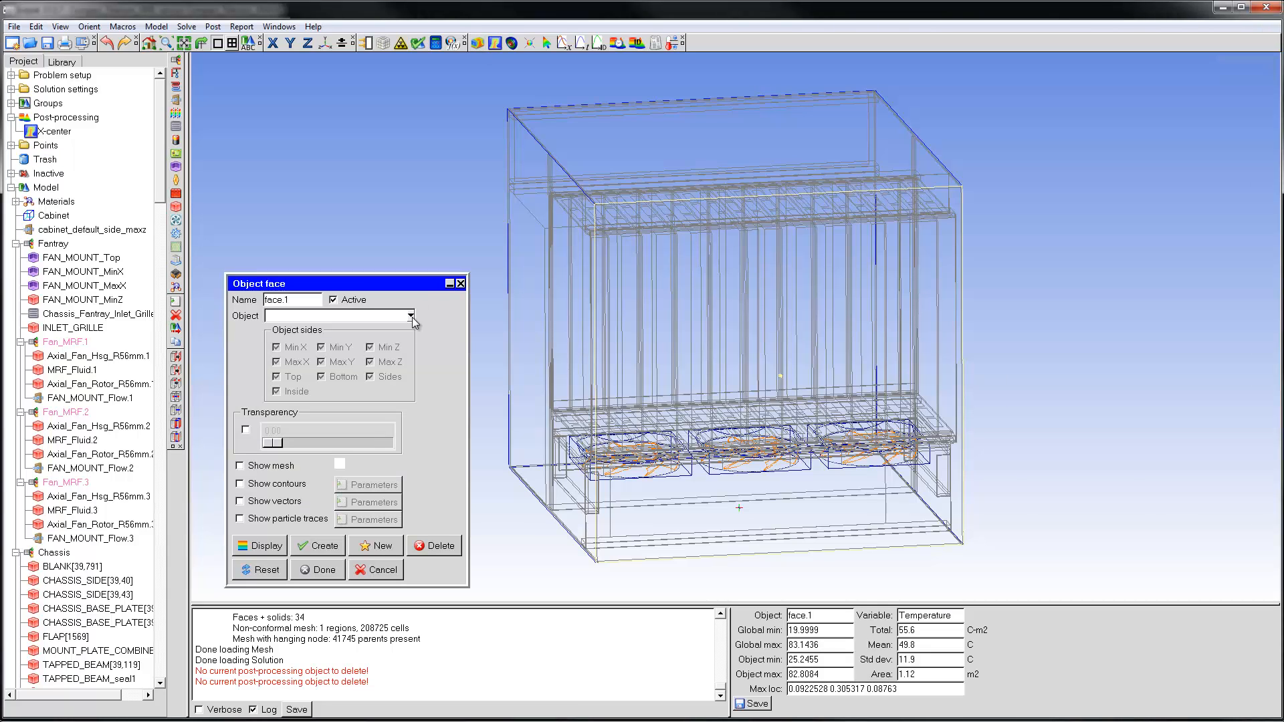
pyautogui.click(411, 316)
pyautogui.click(338, 379)
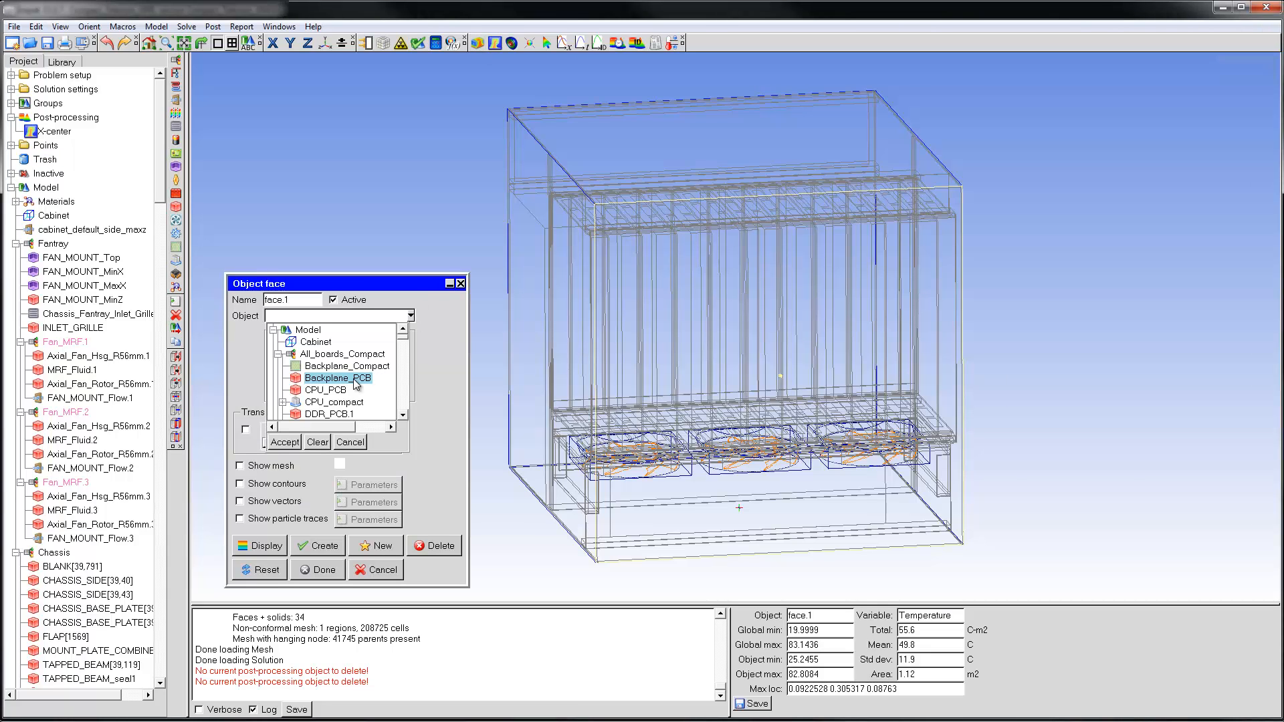
pyautogui.keyDown('ctrl'); pyautogui.click(344, 390); pyautogui.keyUp('ctrl')
pyautogui.scroll(-1, 362, 382)
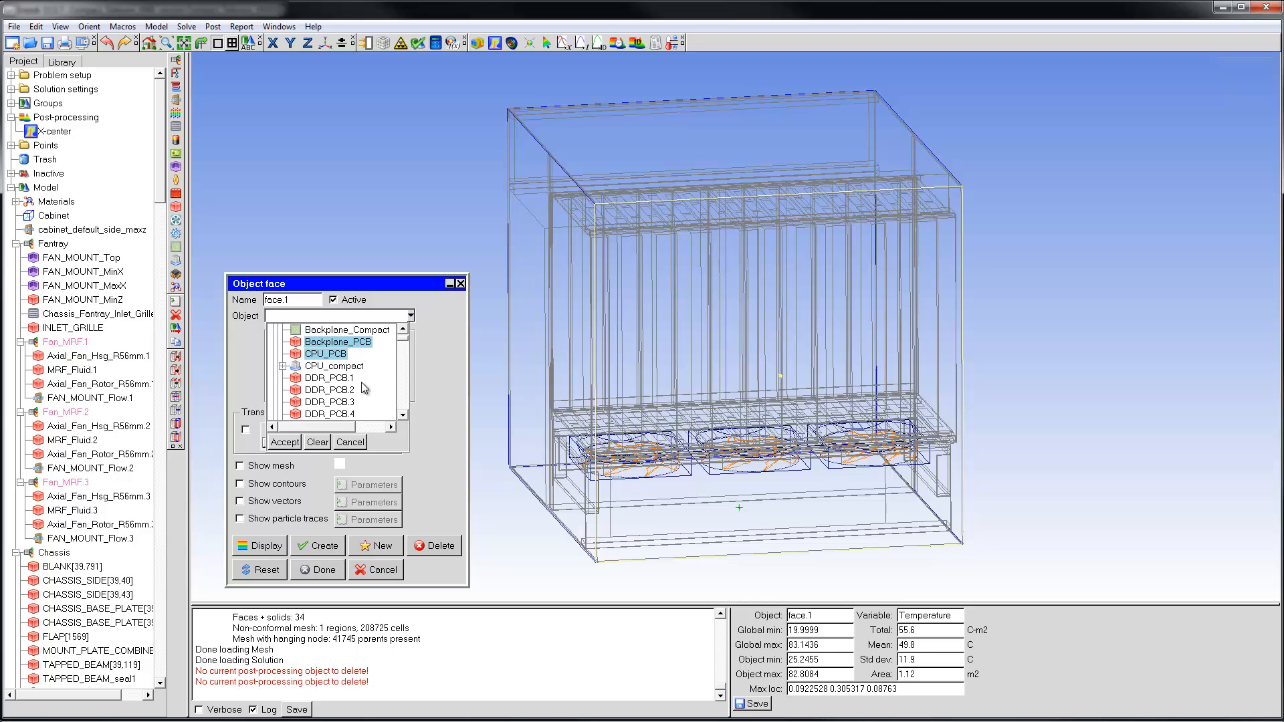
pyautogui.keyDown('ctrl'); pyautogui.click(344, 378); pyautogui.keyUp('ctrl')
pyautogui.click(403, 415)
pyautogui.click(403, 415)
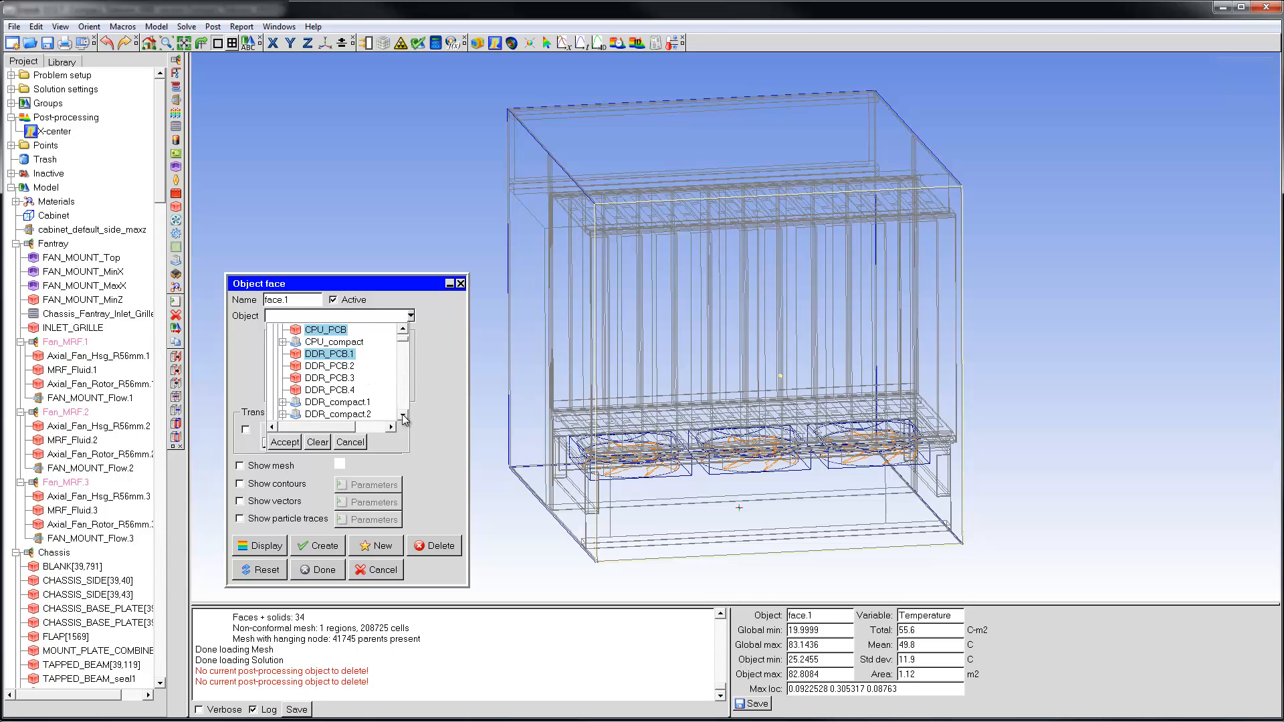
pyautogui.keyDown('shift'); pyautogui.click(344, 390); pyautogui.keyUp('shift')
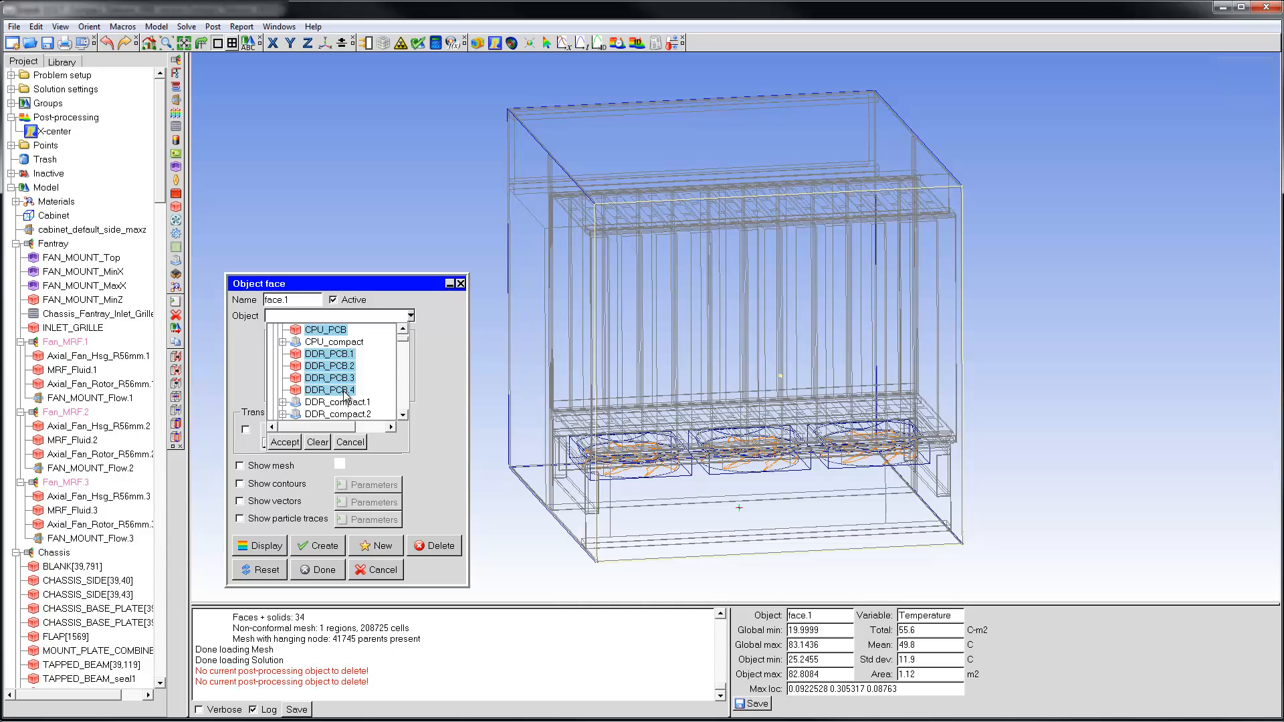
pyautogui.click(317, 442)
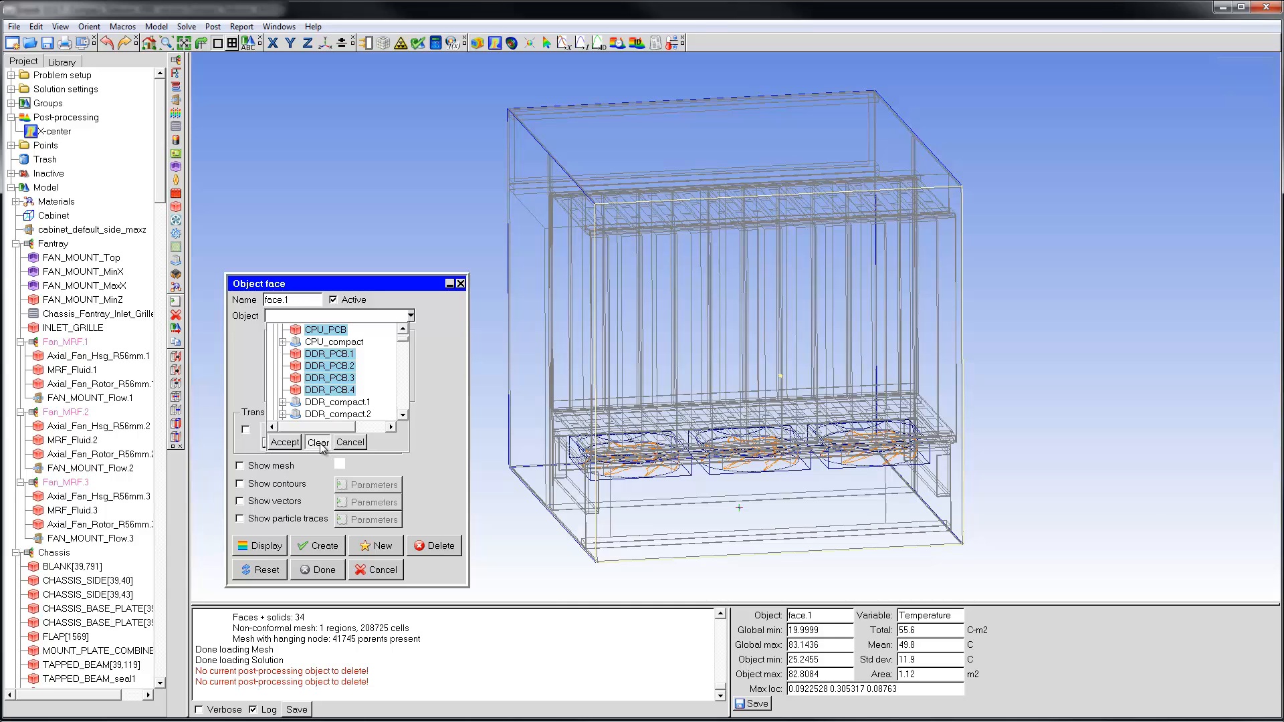
# Assign the PCBs_all group as the object of face.1.
pyautogui.moveTo(405, 340); pyautogui.dragTo(404, 409)
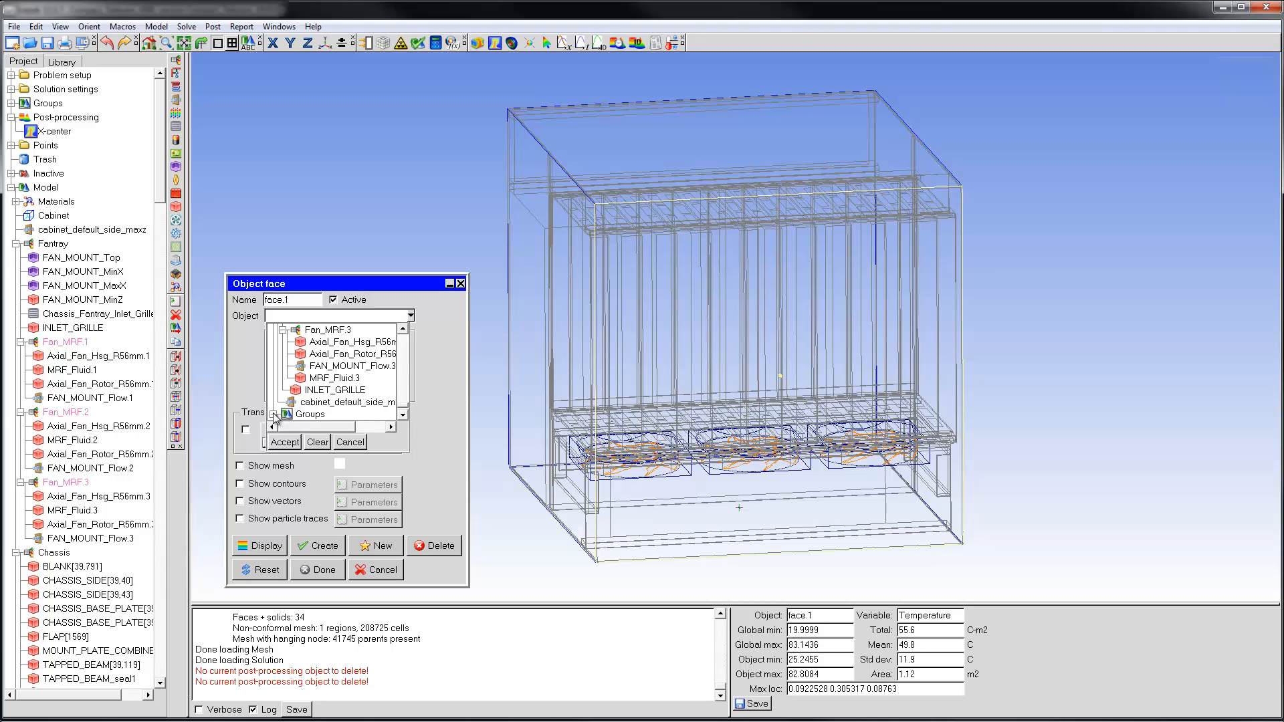
pyautogui.click(274, 415)
pyautogui.click(403, 415)
pyautogui.click(403, 415)
pyautogui.click(403, 415)
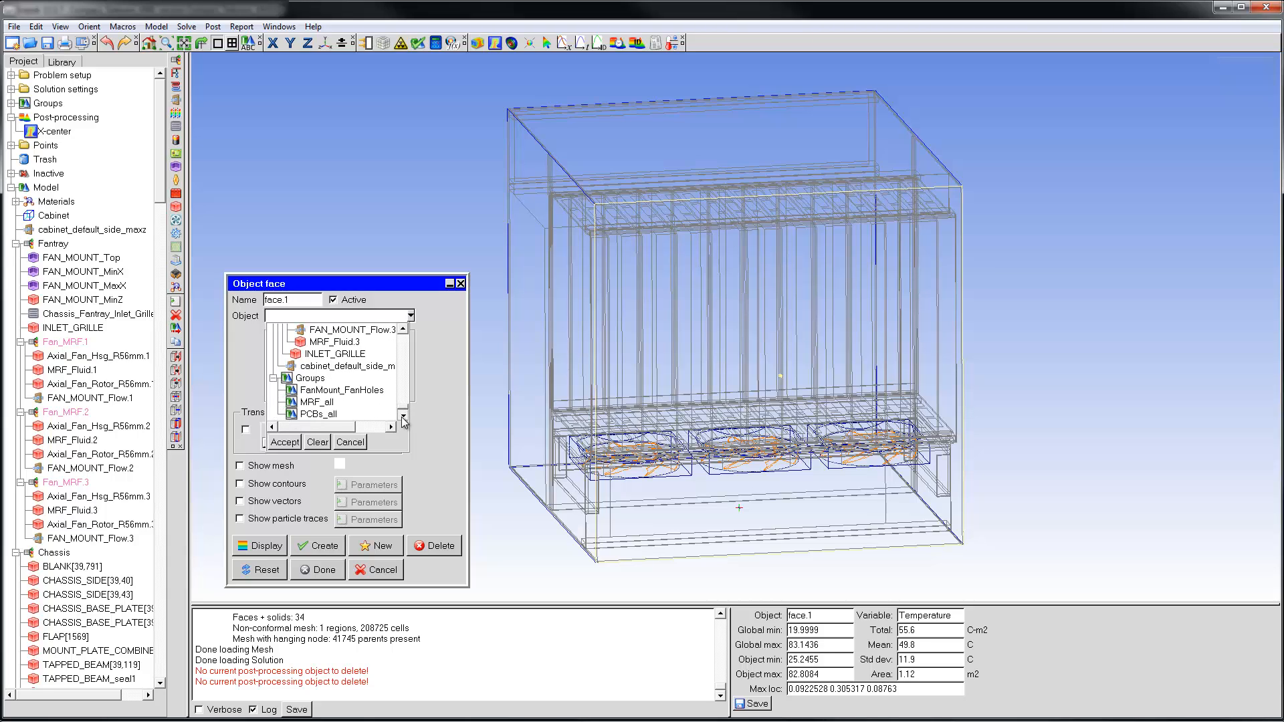
pyautogui.click(321, 415)
pyautogui.click(285, 442)
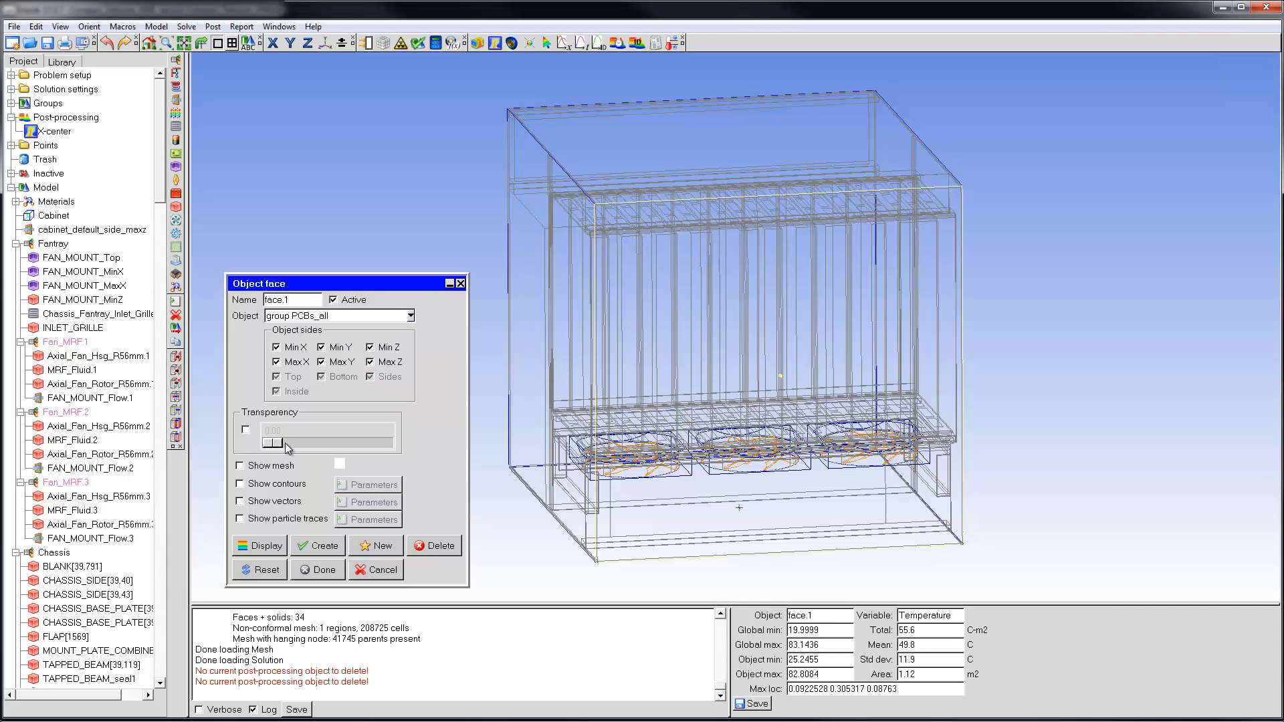
# Expand the model's groups in the project tree and display contours on the PCBs_all object face.
pyautogui.click(11, 104)
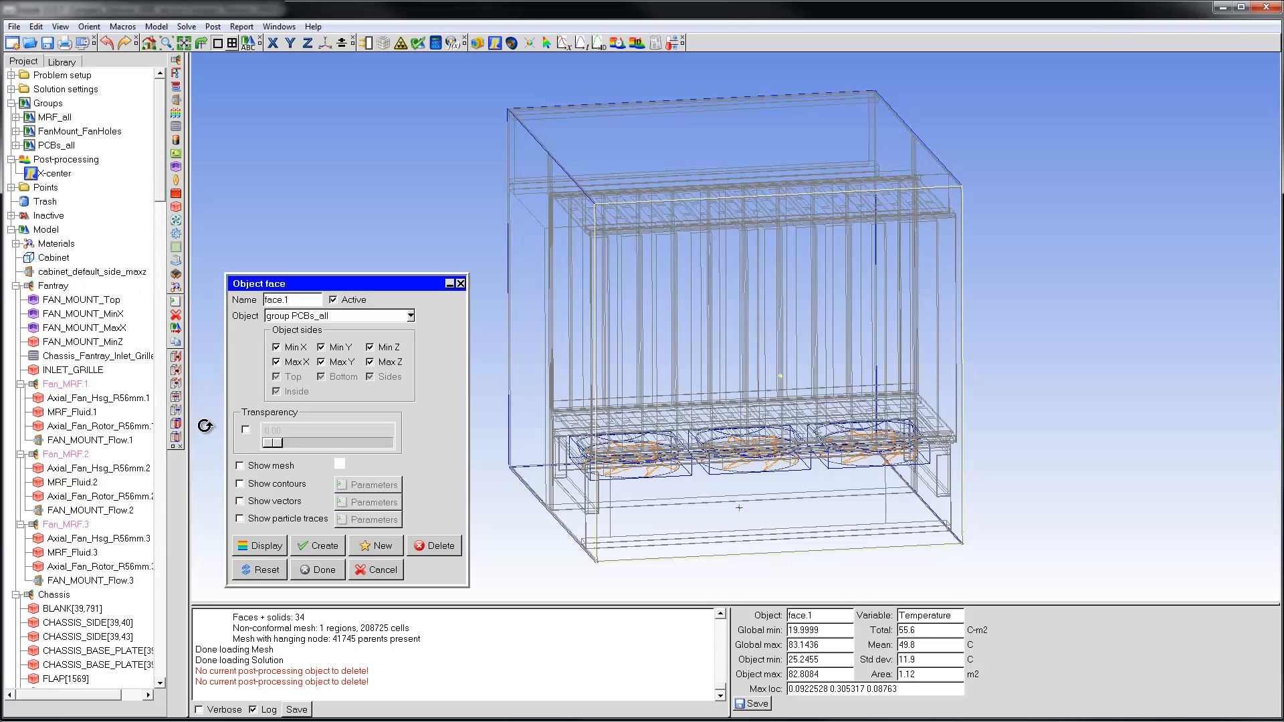
pyautogui.click(240, 484)
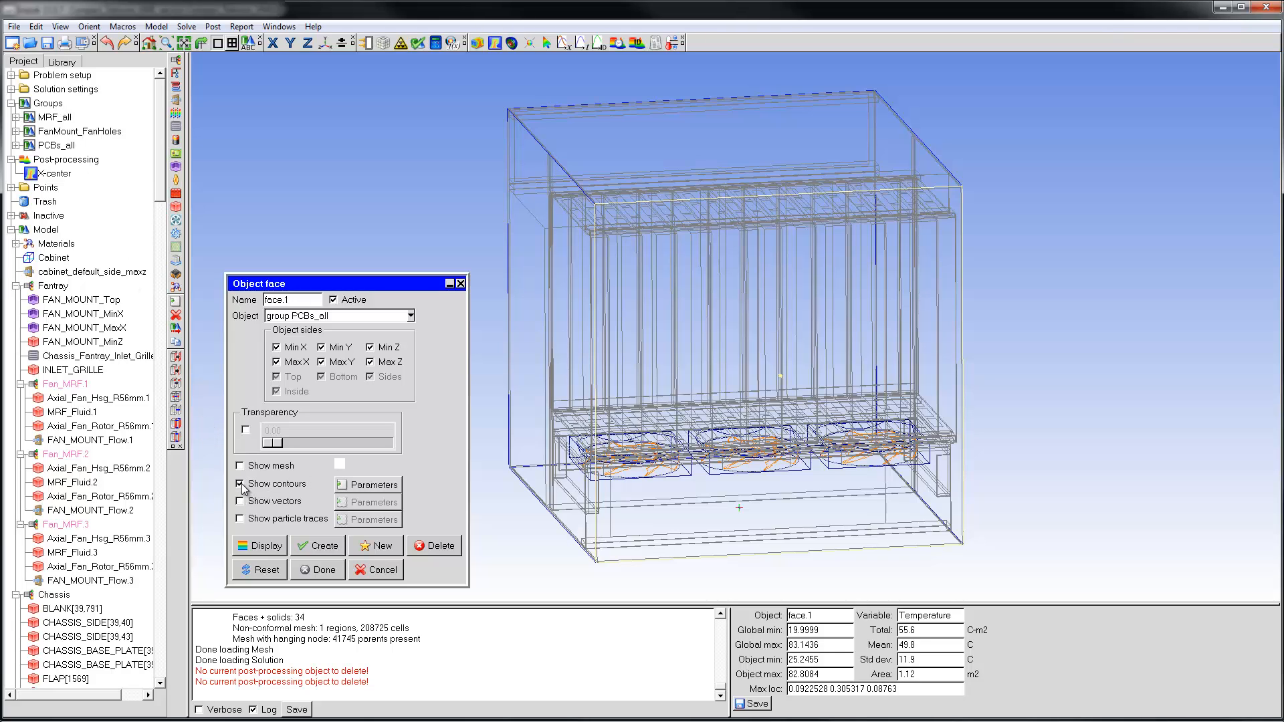
pyautogui.click(262, 547)
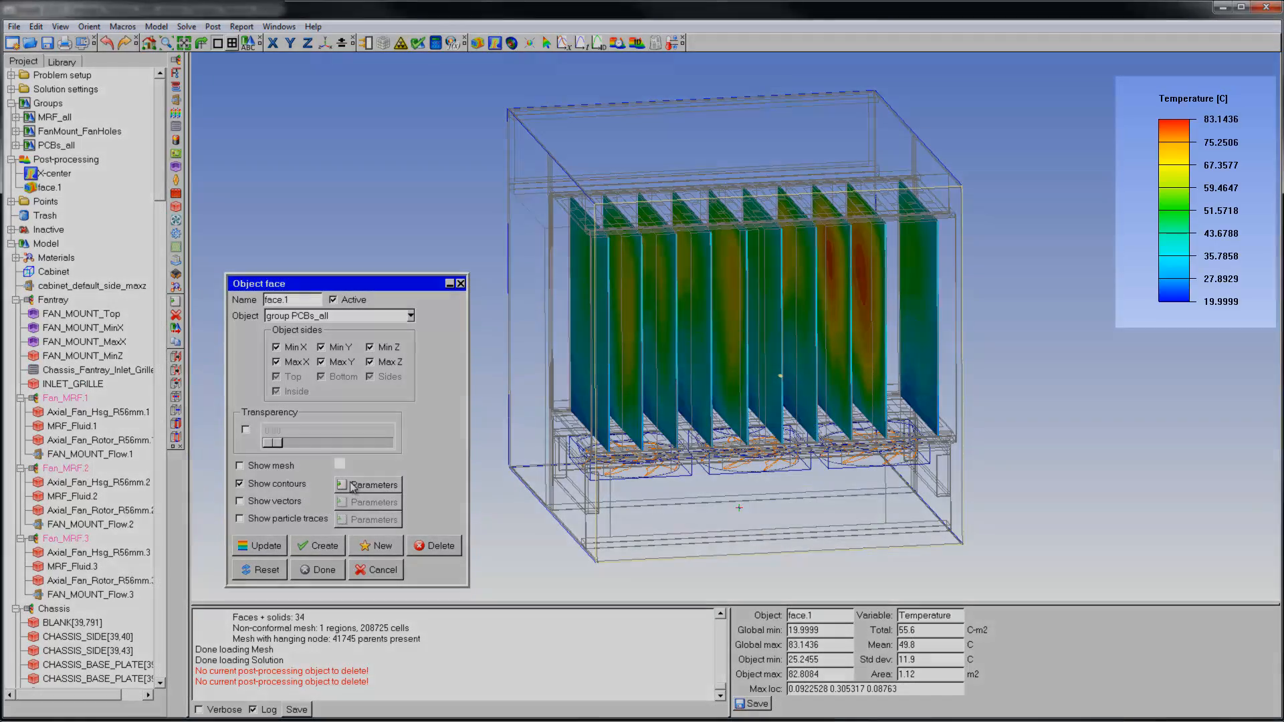
# Add contour lines to the solid-filled temperature contours and set the line color to Fixed.
pyautogui.click(352, 486)
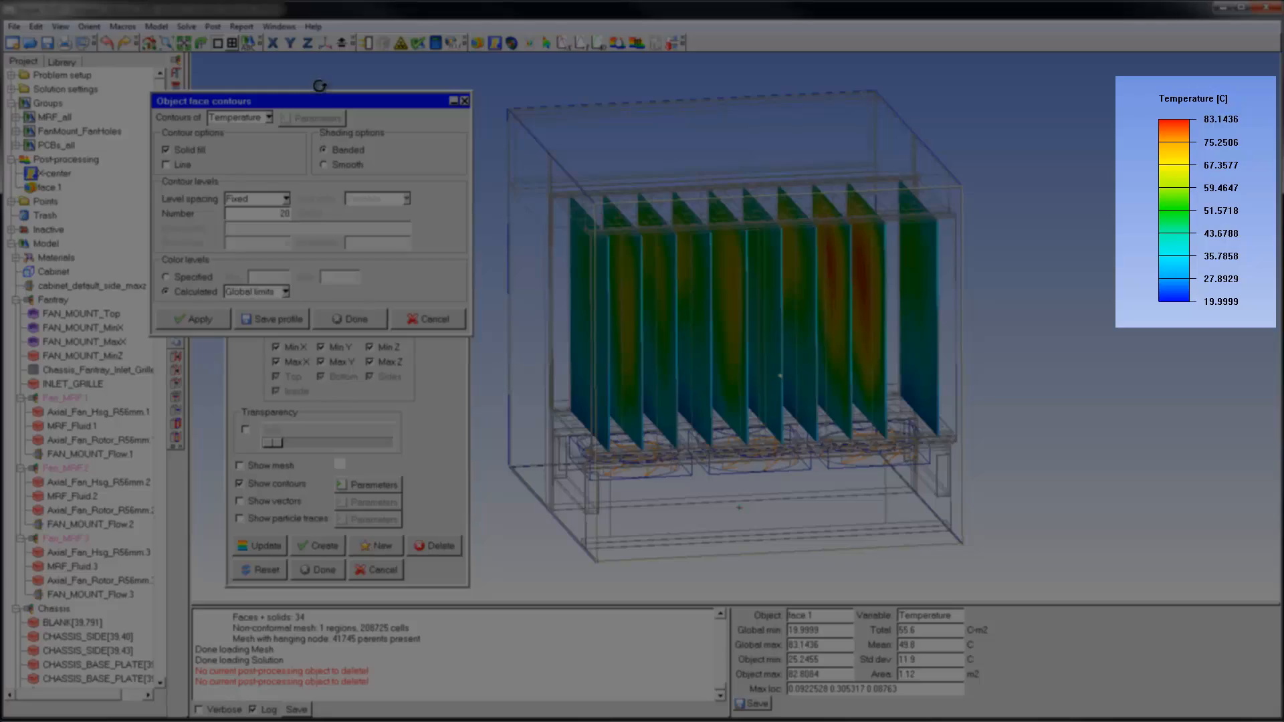
pyautogui.moveTo(324, 105); pyautogui.dragTo(360, 98)
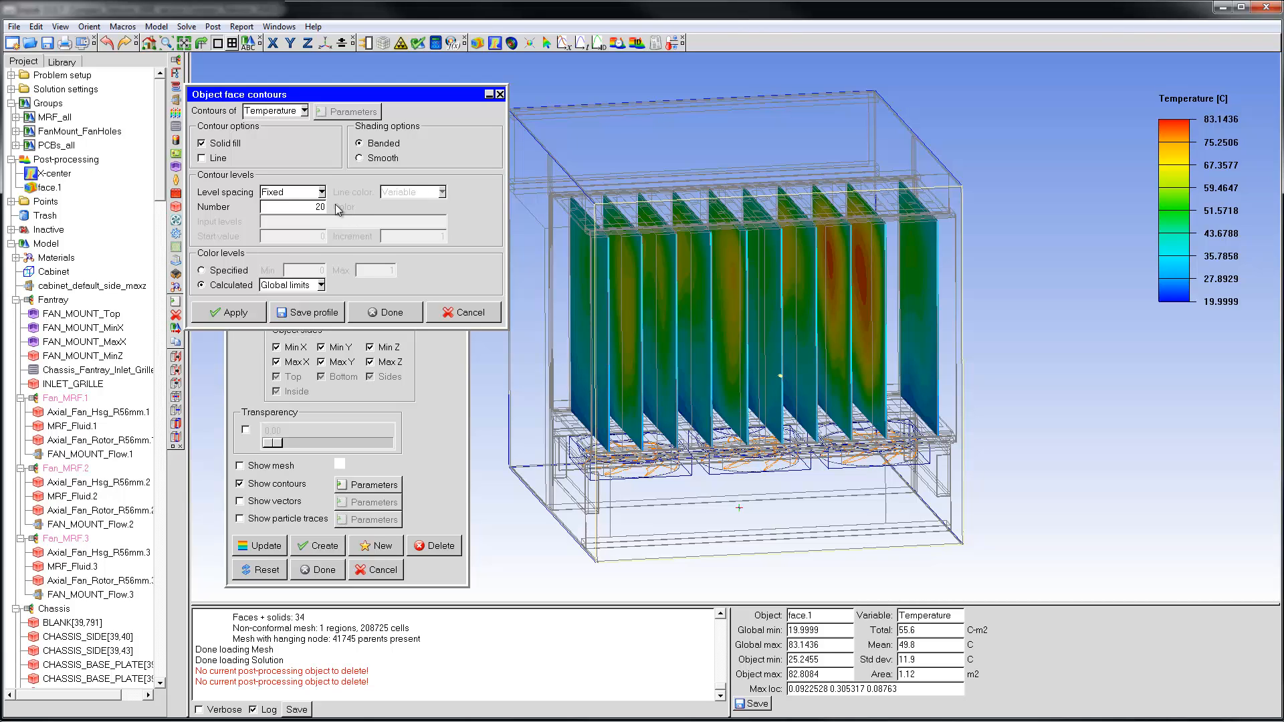
pyautogui.click(202, 158)
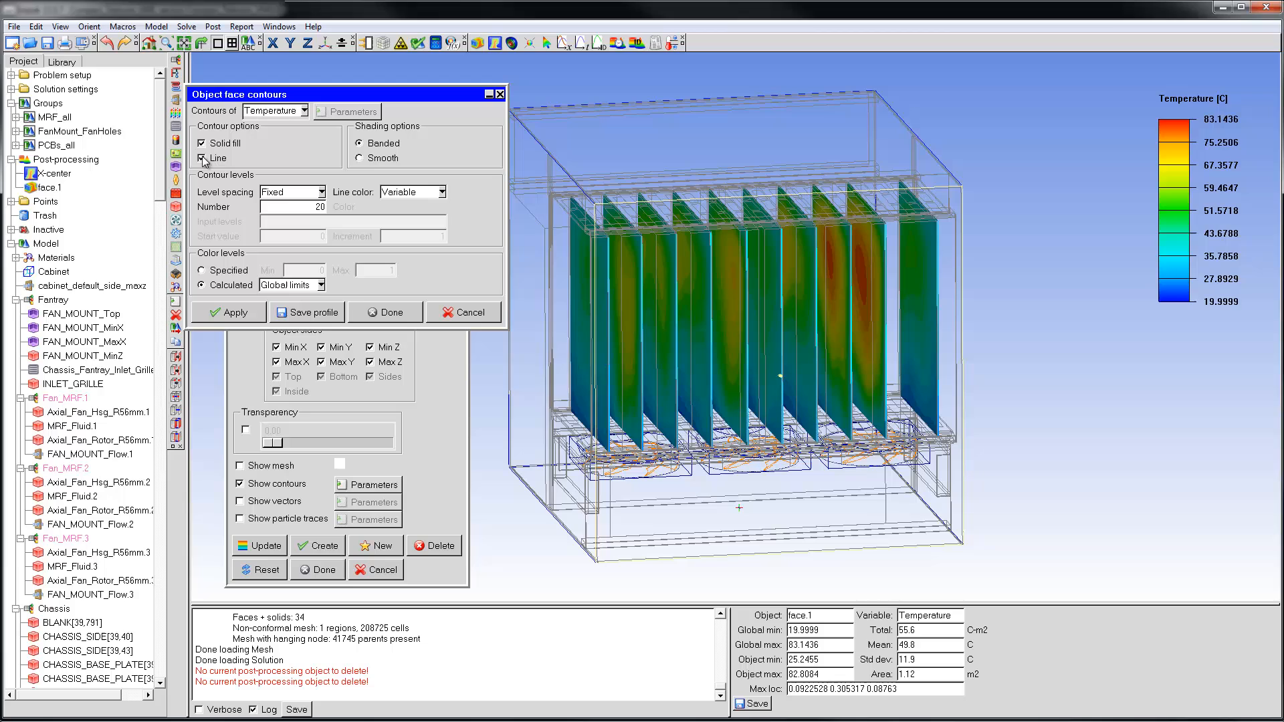
pyautogui.click(240, 313)
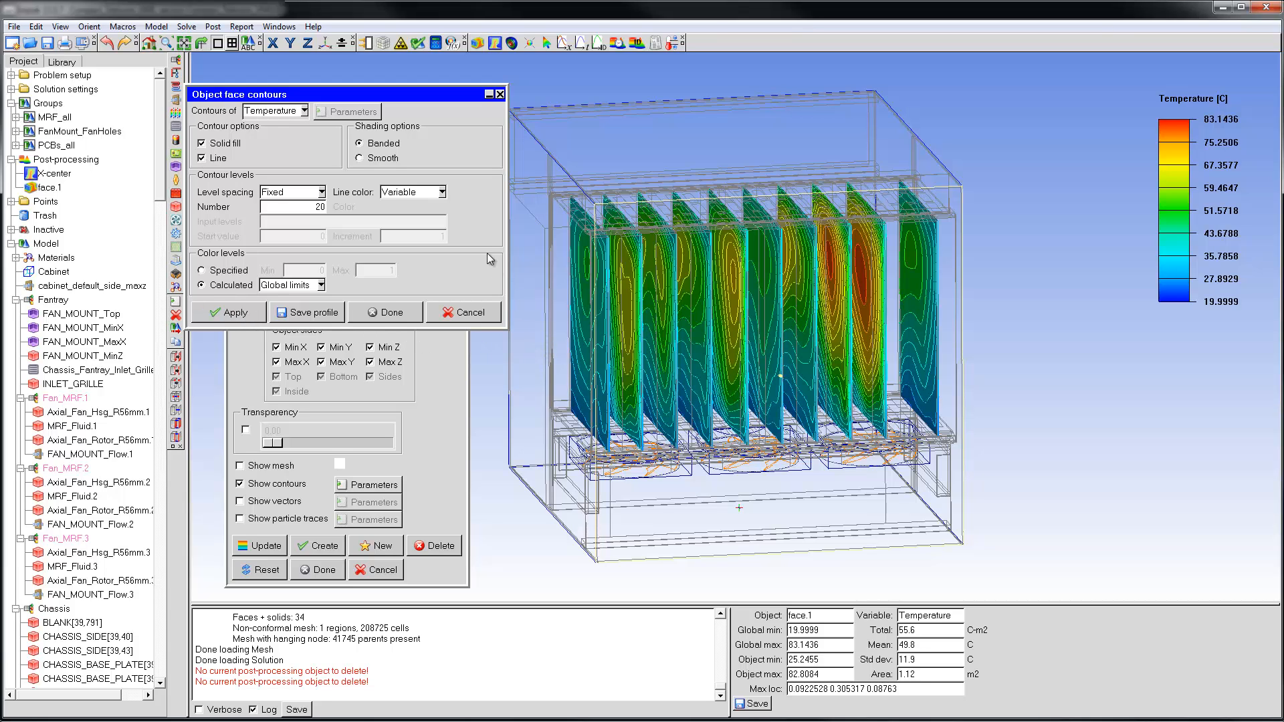
pyautogui.click(441, 192)
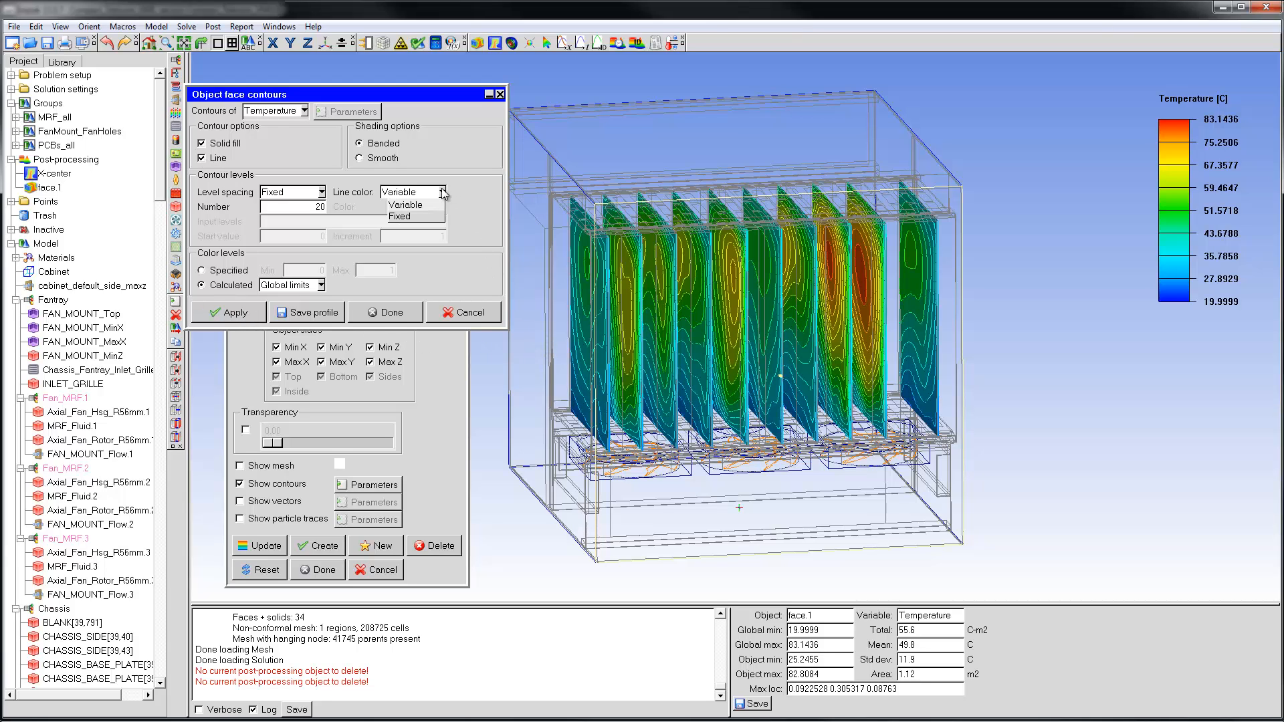
pyautogui.click(403, 216)
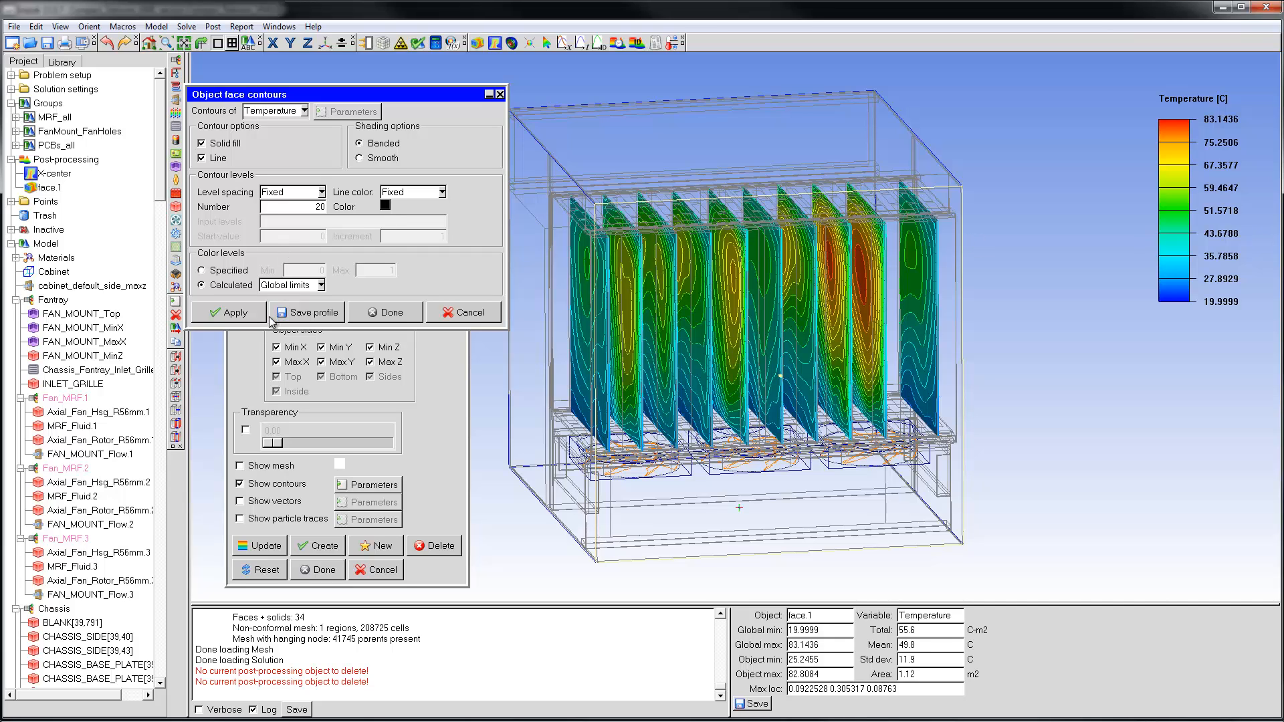
pyautogui.click(234, 312)
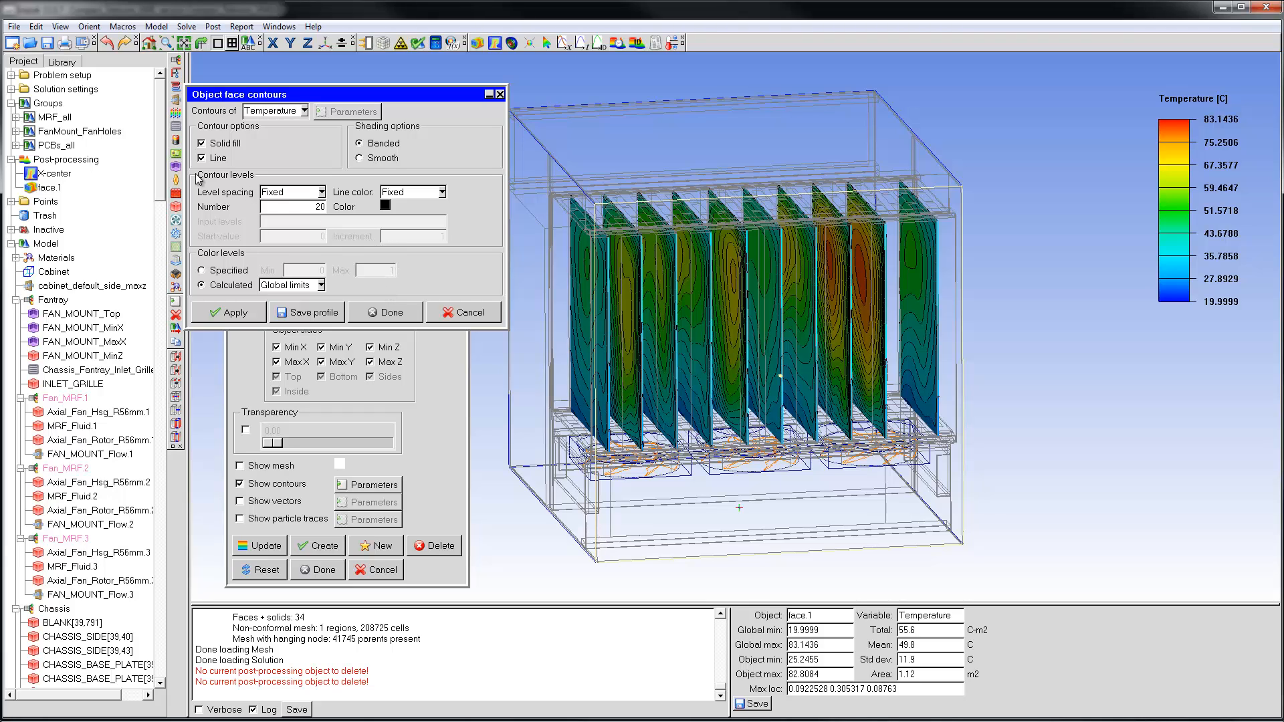
# Set the temperature legend to 20 levels.
pyautogui.rightClick(1180, 152)
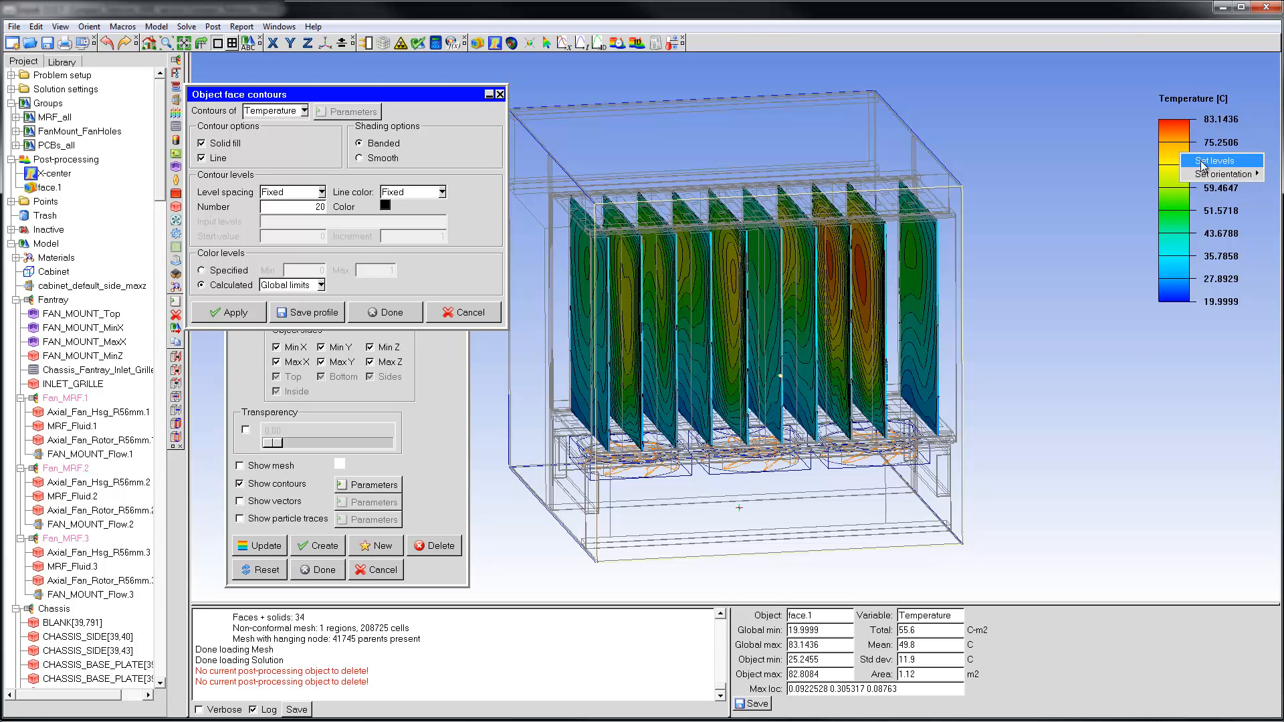
pyautogui.click(1201, 163)
pyautogui.moveTo(1117, 354); pyautogui.dragTo(1122, 354)
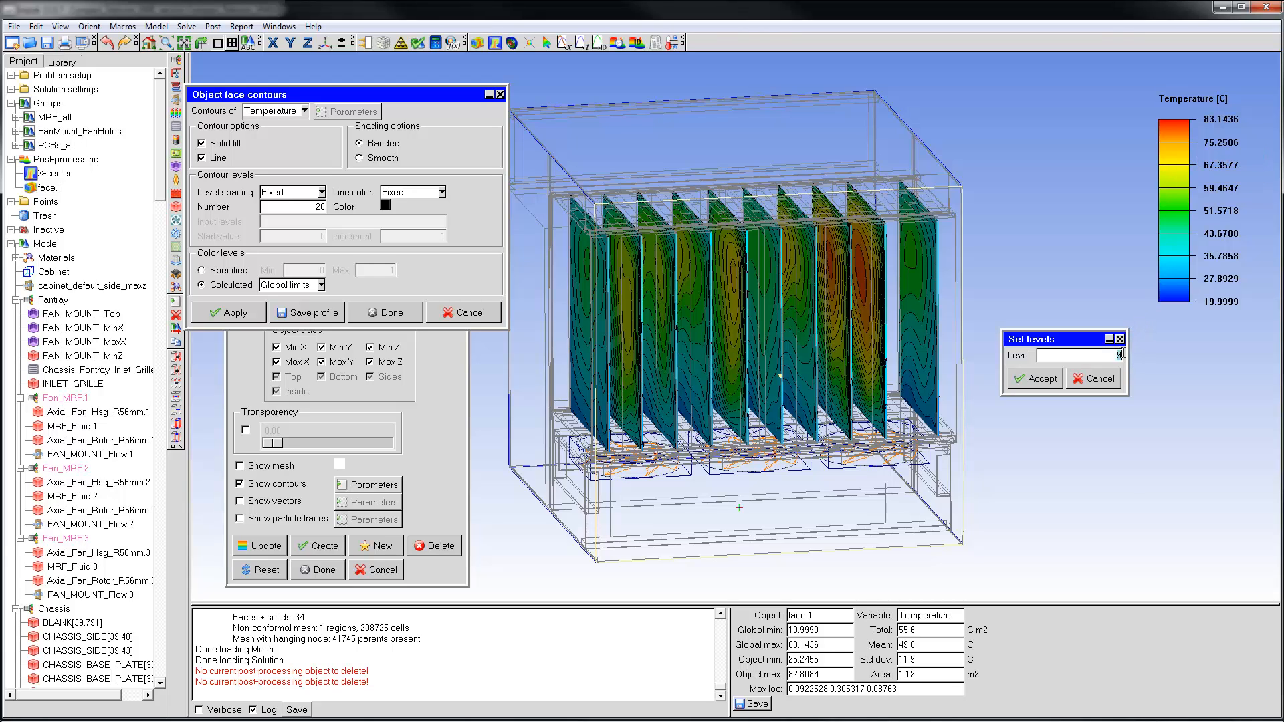
pyautogui.write('20')
pyautogui.press('Return')
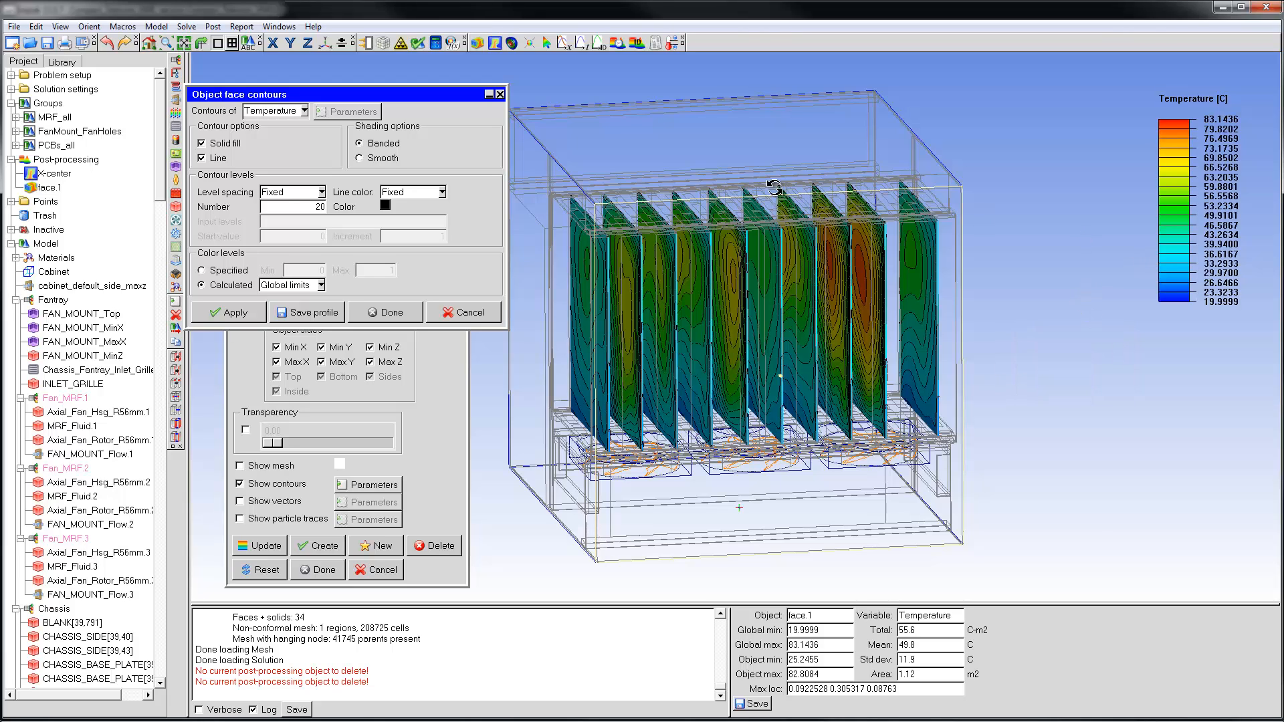
# Apply Smooth shading to the PCB temperature contours.
pyautogui.click(360, 158)
pyautogui.click(243, 314)
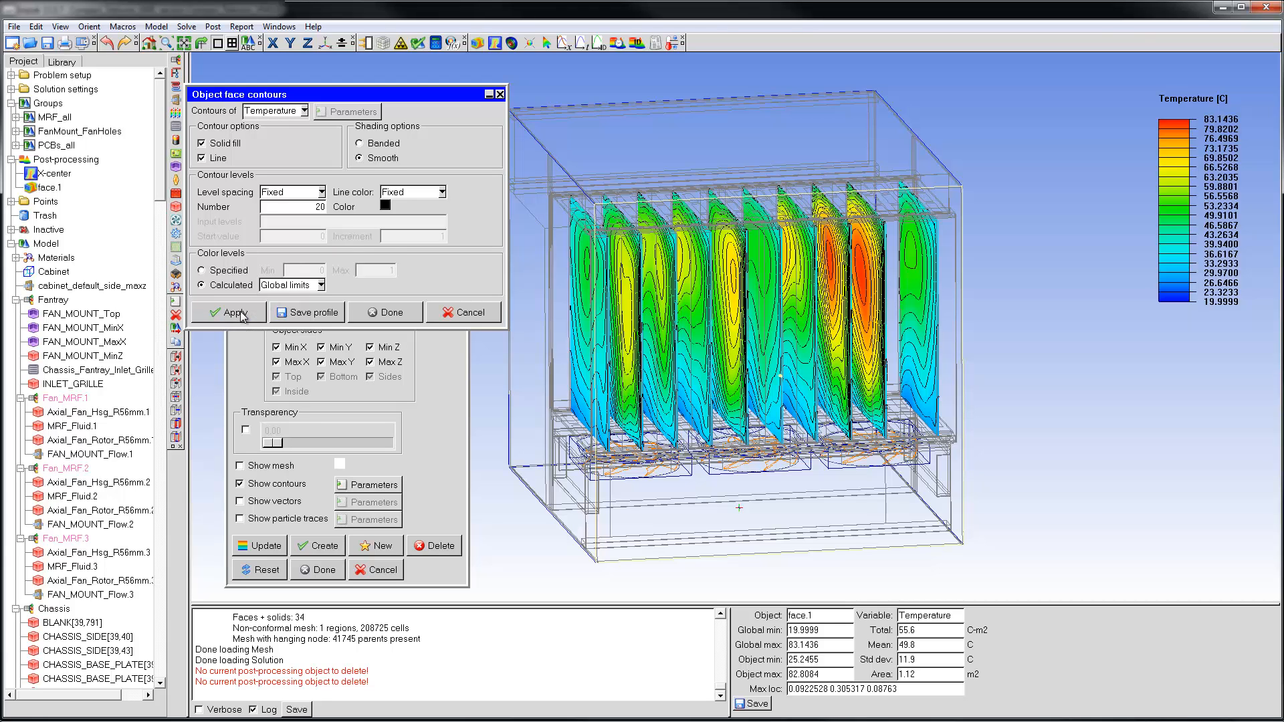
# Turn off the contour lines, return the shading to Banded, and close the applied contour settings.
pyautogui.click(202, 158)
pyautogui.click(360, 143)
pyautogui.click(240, 314)
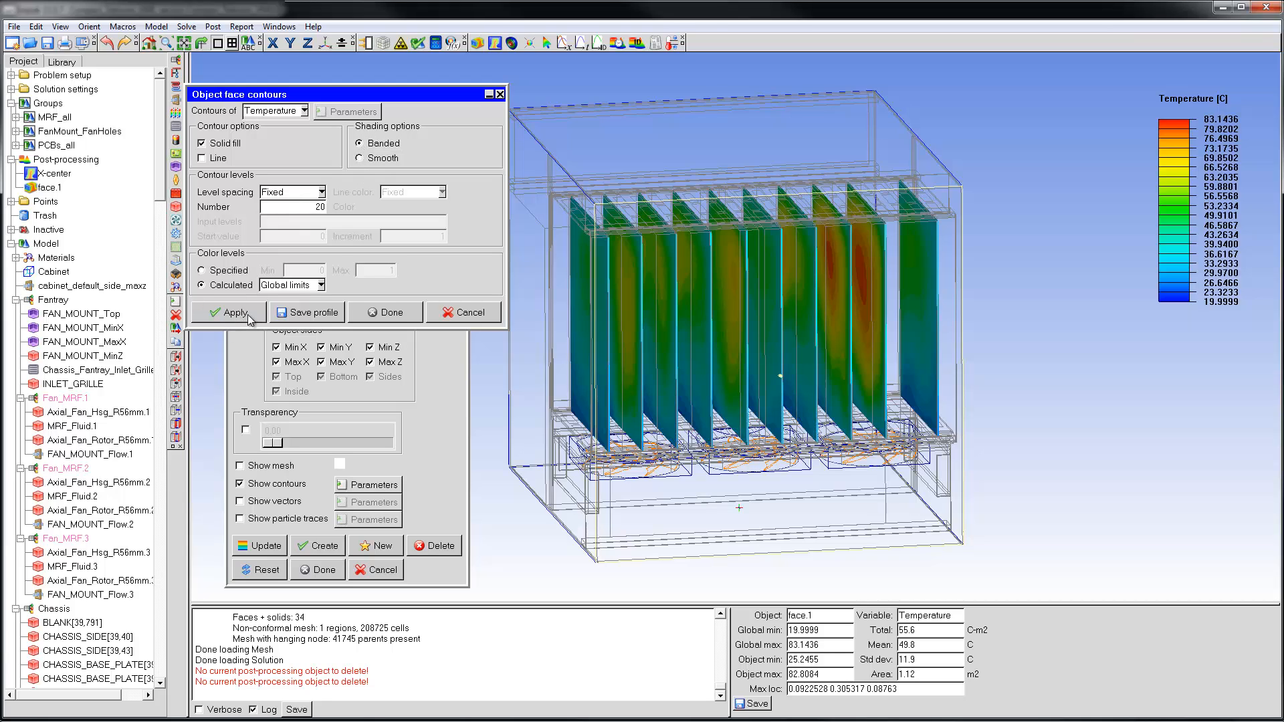
pyautogui.click(391, 313)
# Set the transparency of the PCB object face to 0.90 and update the display.
pyautogui.moveTo(272, 443); pyautogui.dragTo(367, 443)
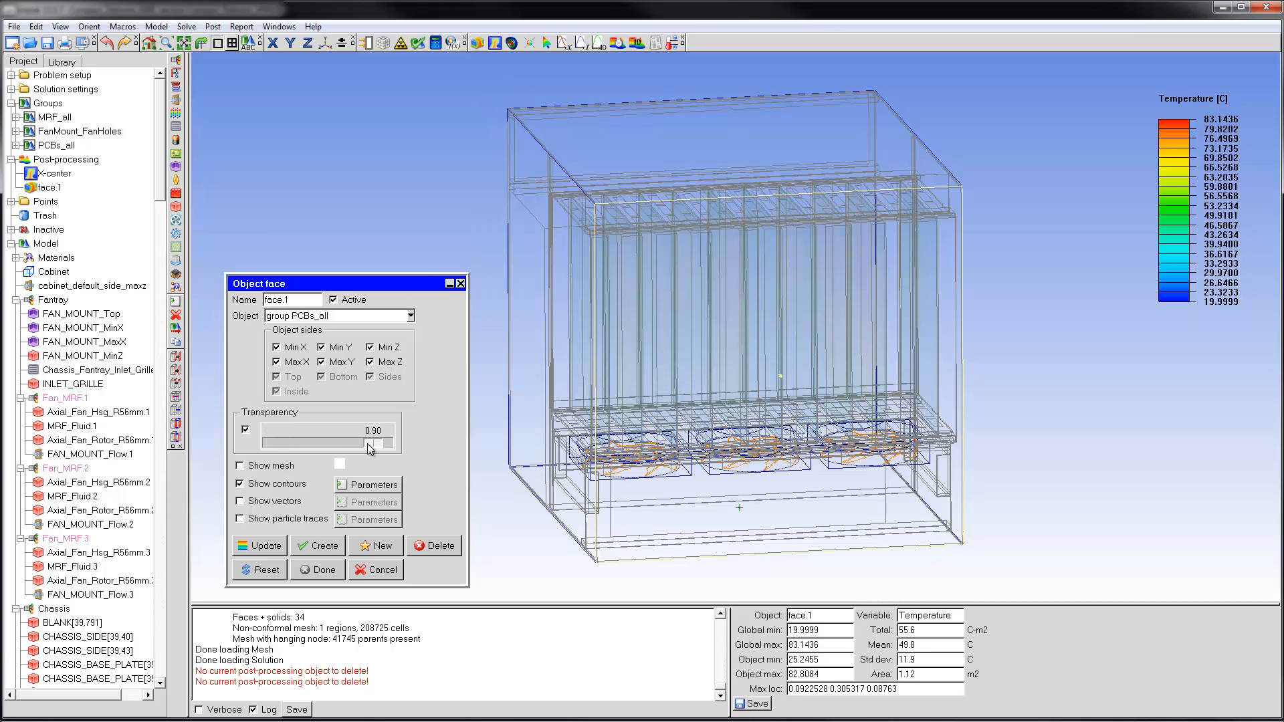
pyautogui.click(275, 547)
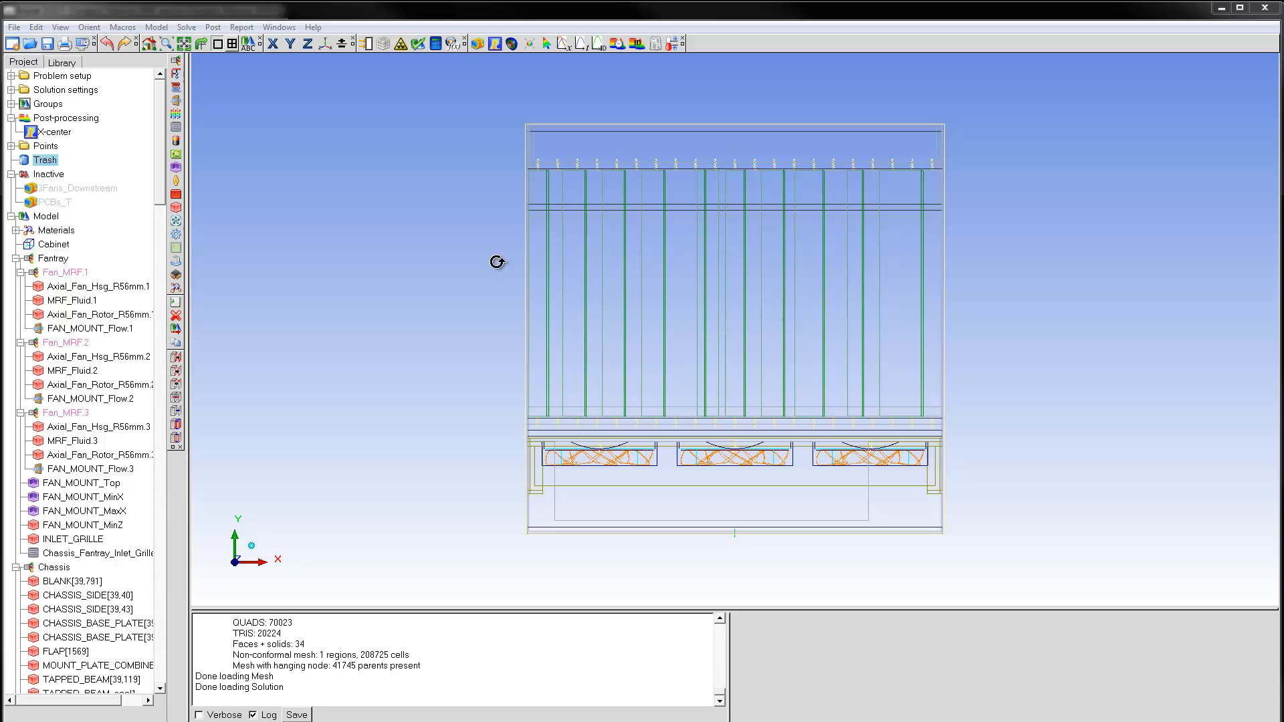
# Create one combined object face from FAN_MOUNT_Flow.1, FAN_MOUNT_Flow.2 and FAN_MOUNT_Flow.3.
pyautogui.click(119, 330)
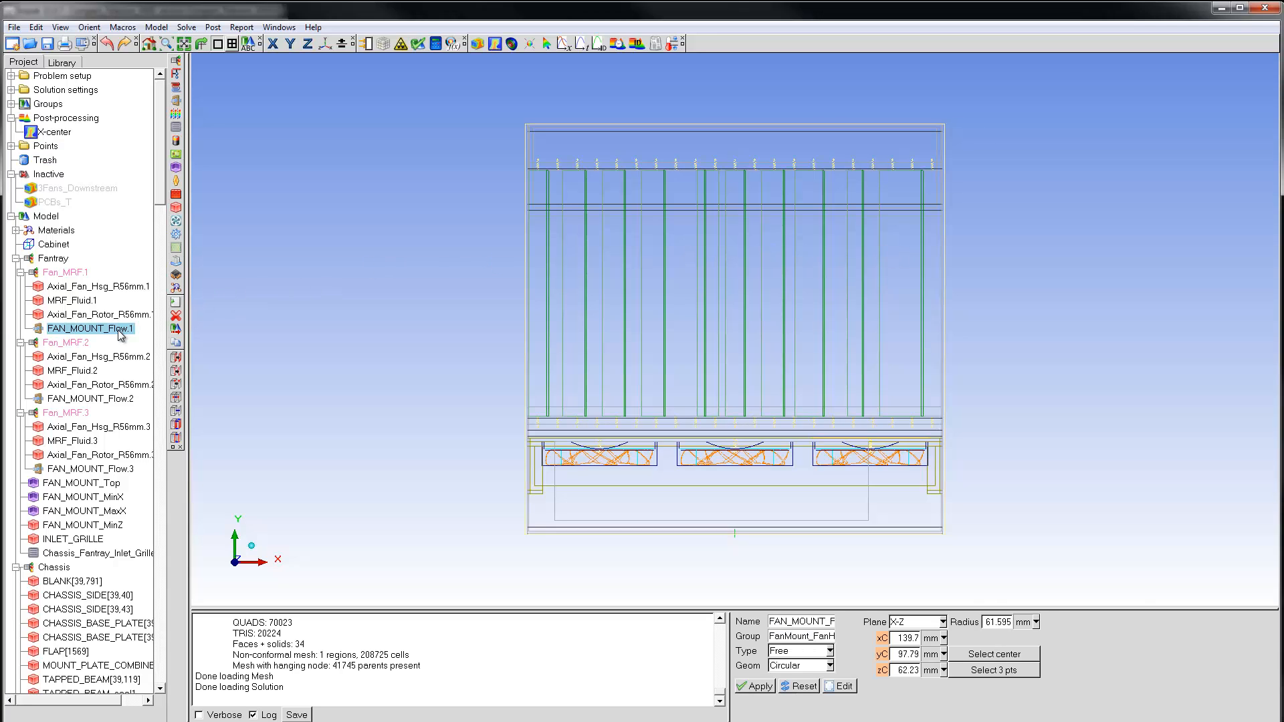
pyautogui.keyDown('ctrl'); pyautogui.click(120, 399); pyautogui.keyUp('ctrl')
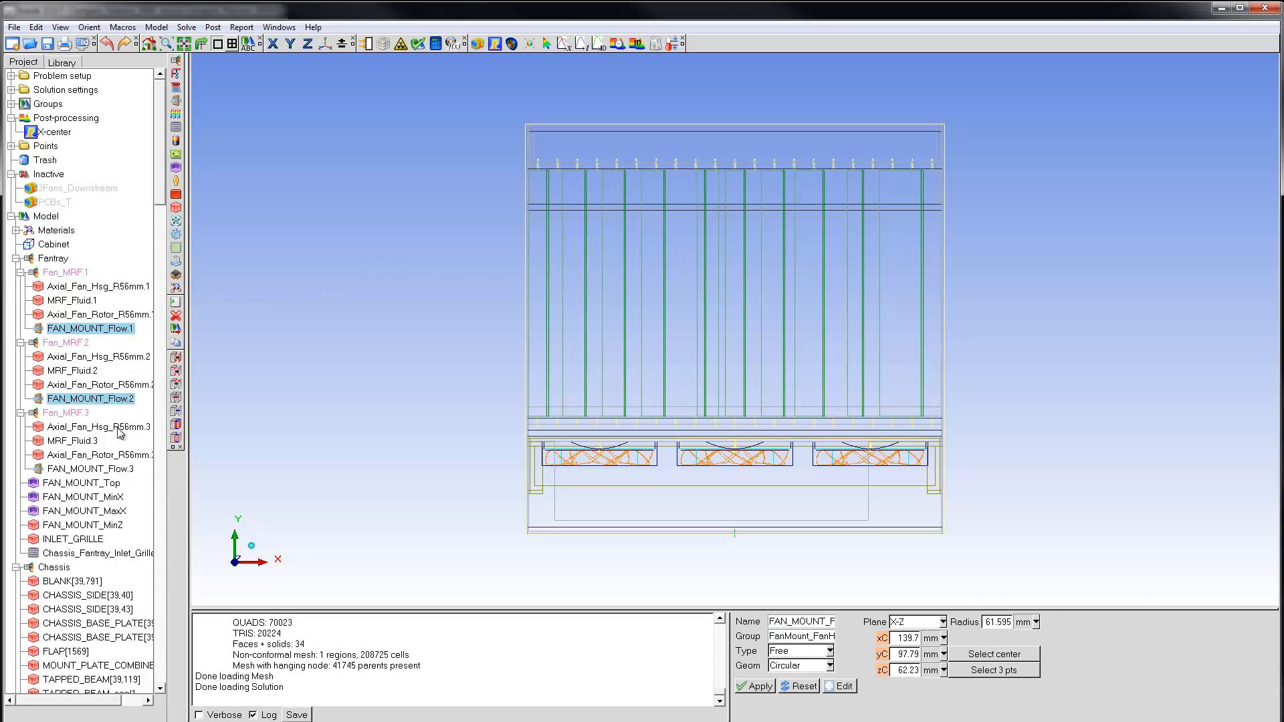
pyautogui.keyDown('ctrl'); pyautogui.click(121, 469); pyautogui.keyUp('ctrl')
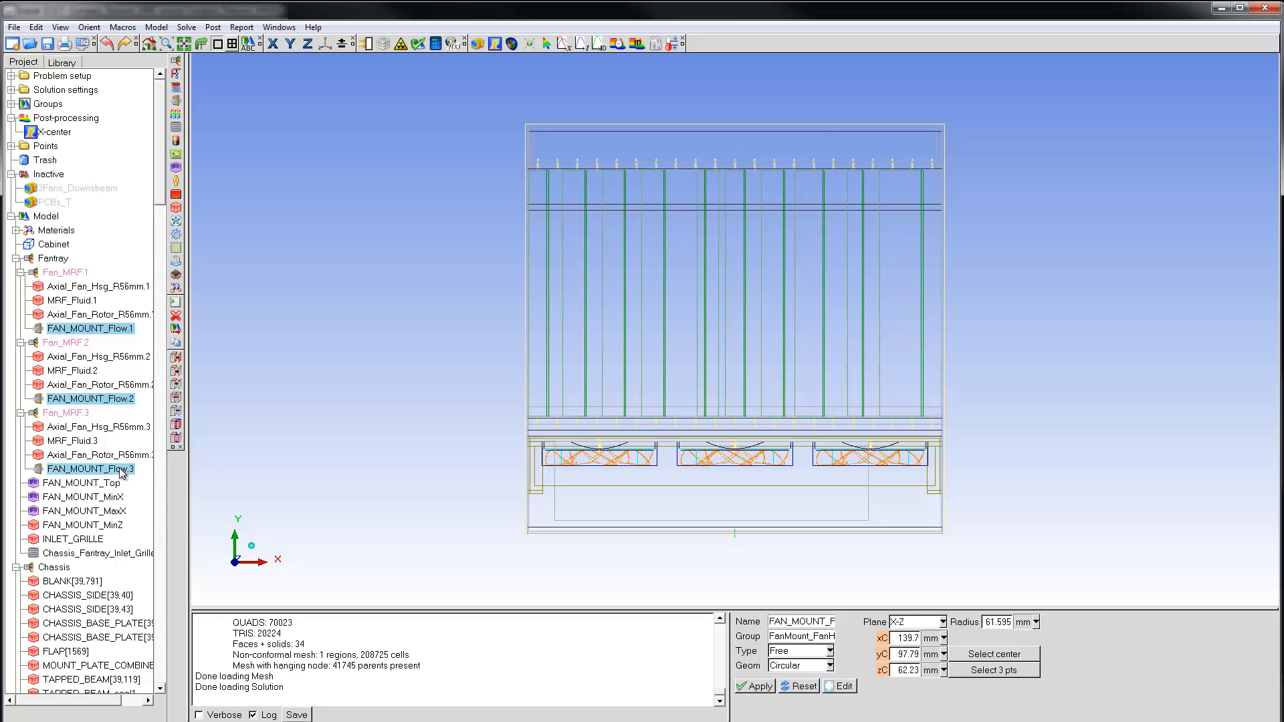
pyautogui.rightClick(125, 471)
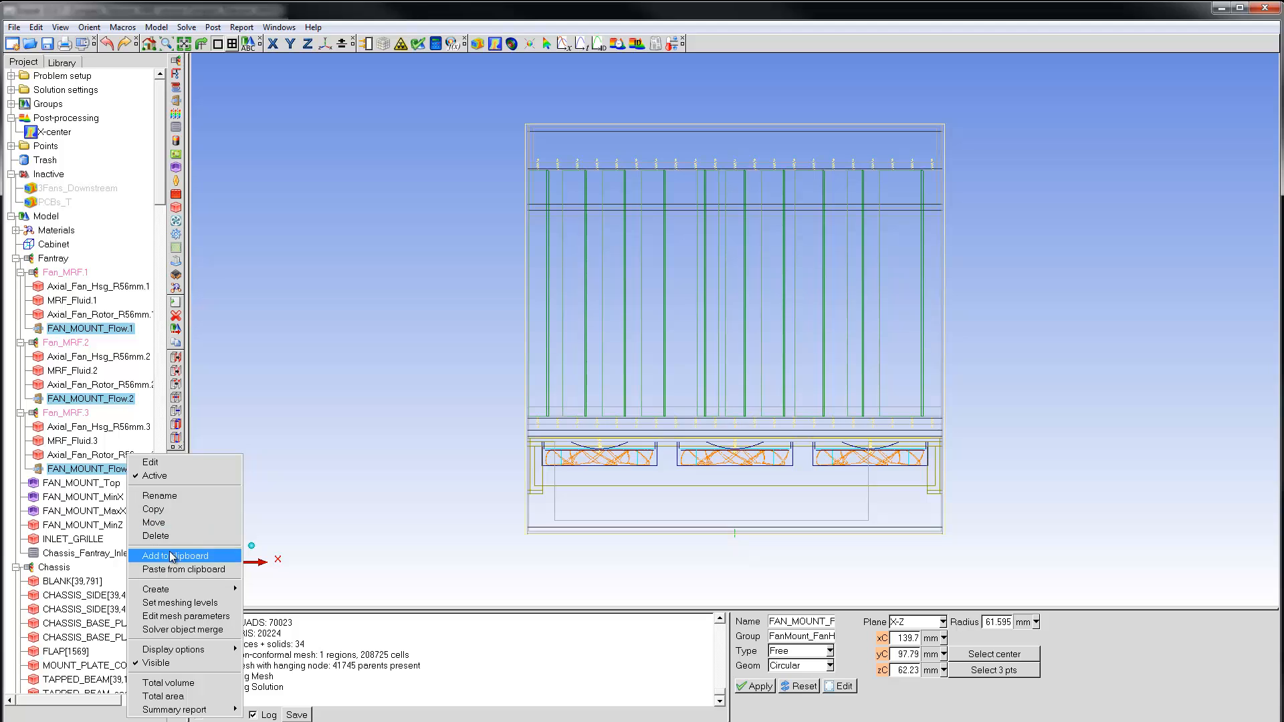
pyautogui.moveTo(176, 587)
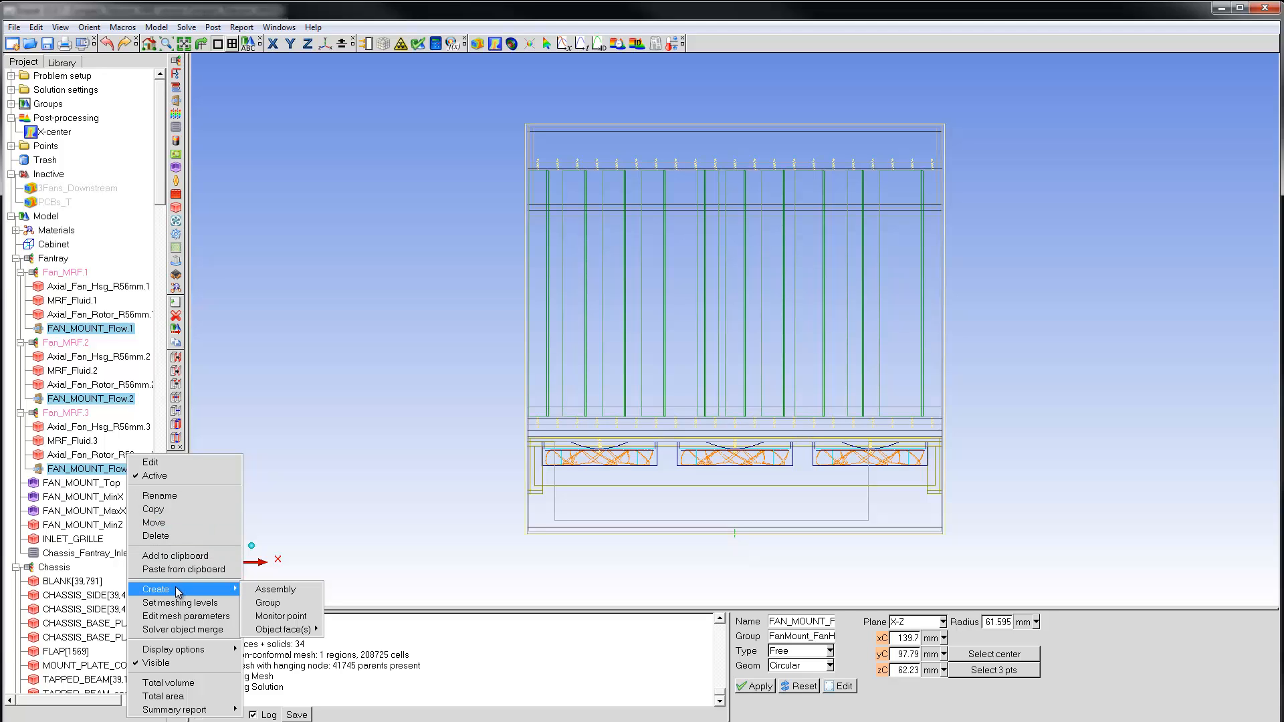
pyautogui.moveTo(285, 632)
pyautogui.click(339, 631)
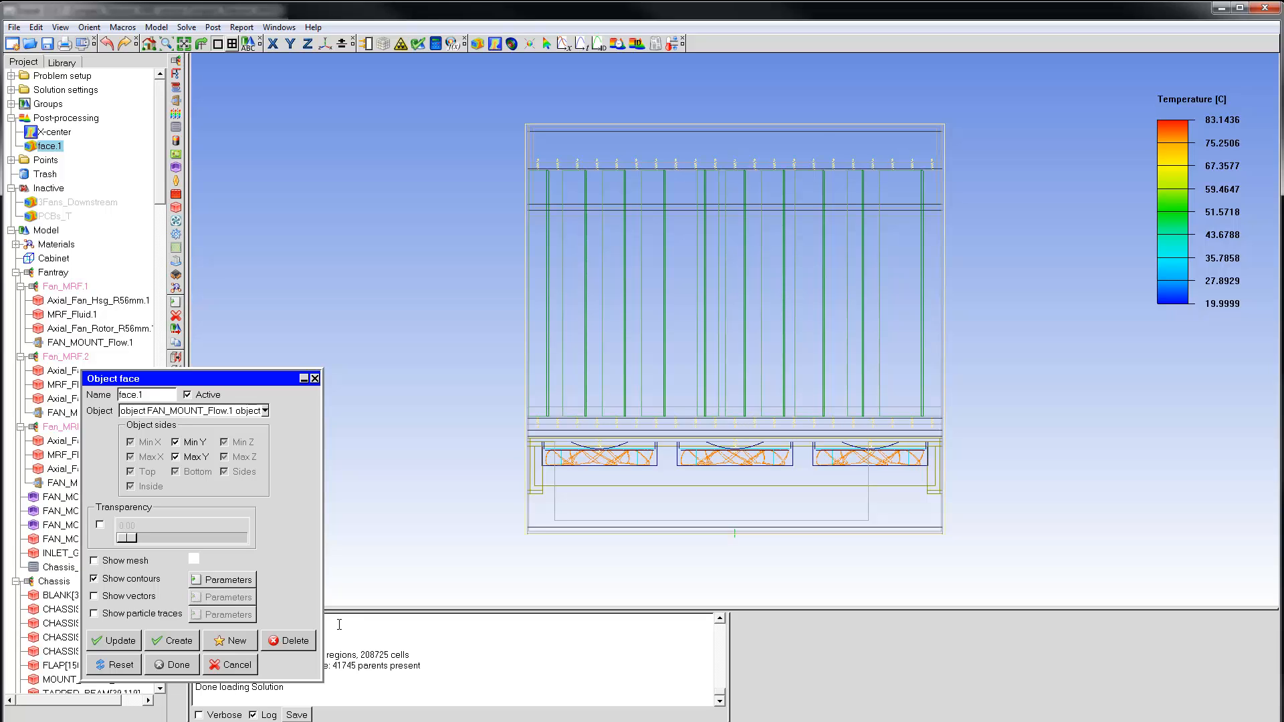
# Display particle traces instead of contours on the fan mount object face.
pyautogui.click(95, 579)
pyautogui.click(95, 614)
pyautogui.click(169, 644)
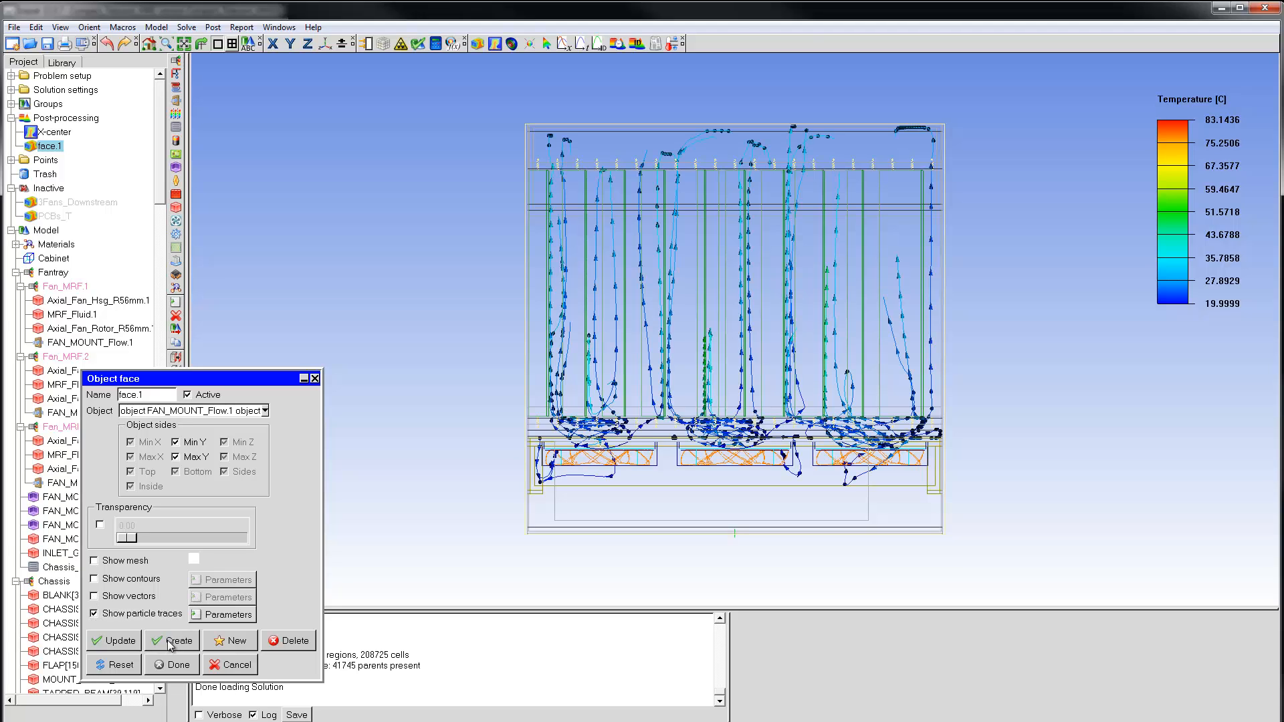
# Set the color variable of the fan face's particle traces to Speed.
pyautogui.click(325, 44)
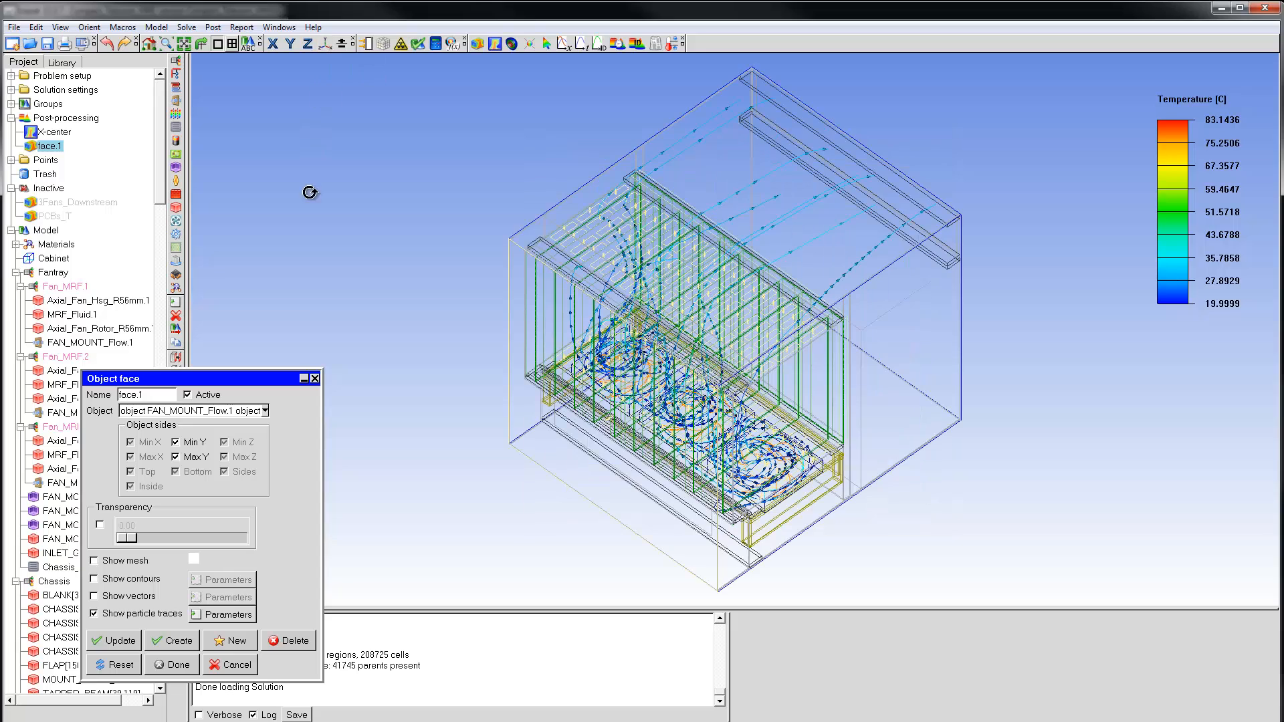
pyautogui.click(227, 615)
pyautogui.click(188, 119)
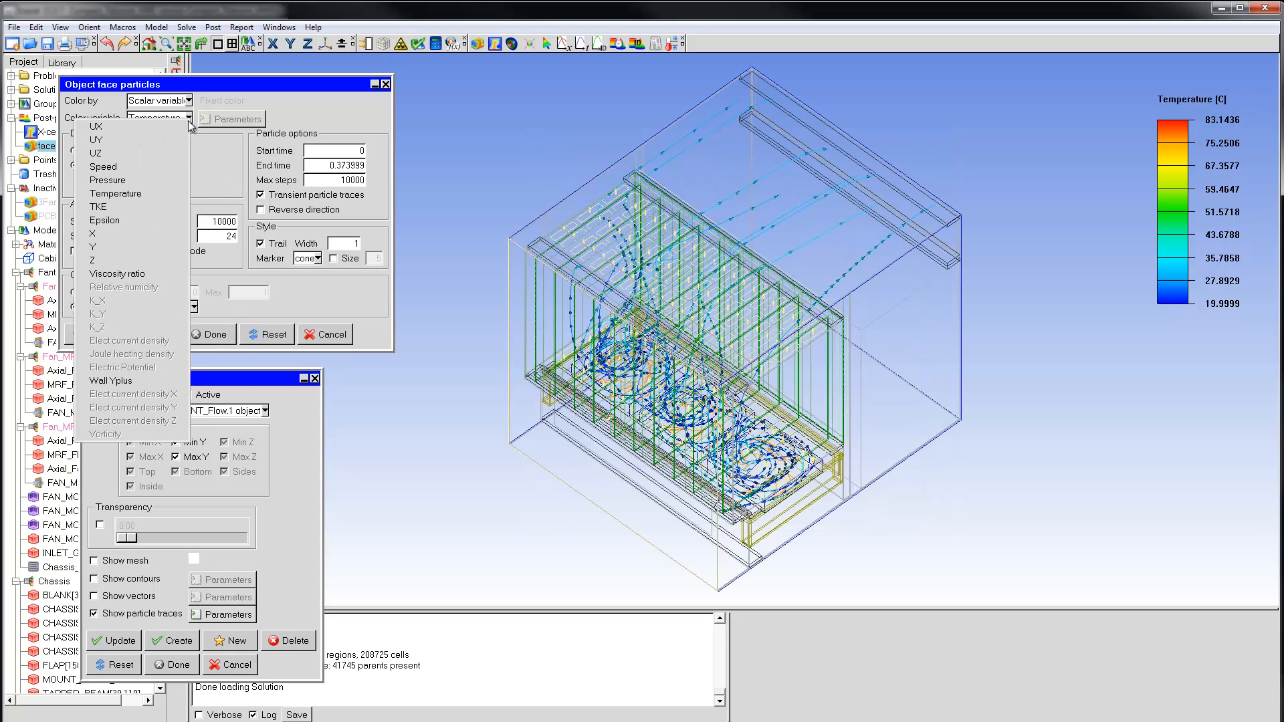
pyautogui.click(154, 167)
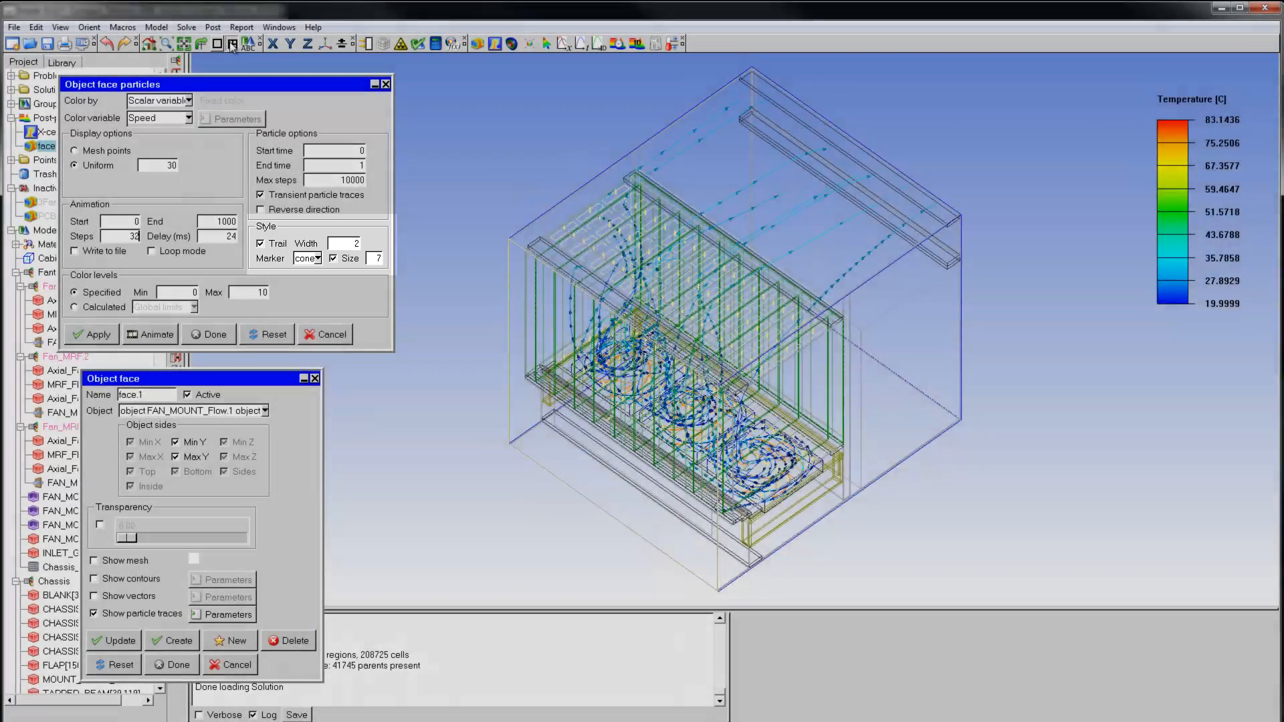
# Split the display into four viewports, move the dialogs clear of the model, and animate the particle traces.
pyautogui.click(232, 44)
pyautogui.moveTo(234, 83); pyautogui.dragTo(24, 87)
pyautogui.moveTo(177, 381); pyautogui.dragTo(27, 380)
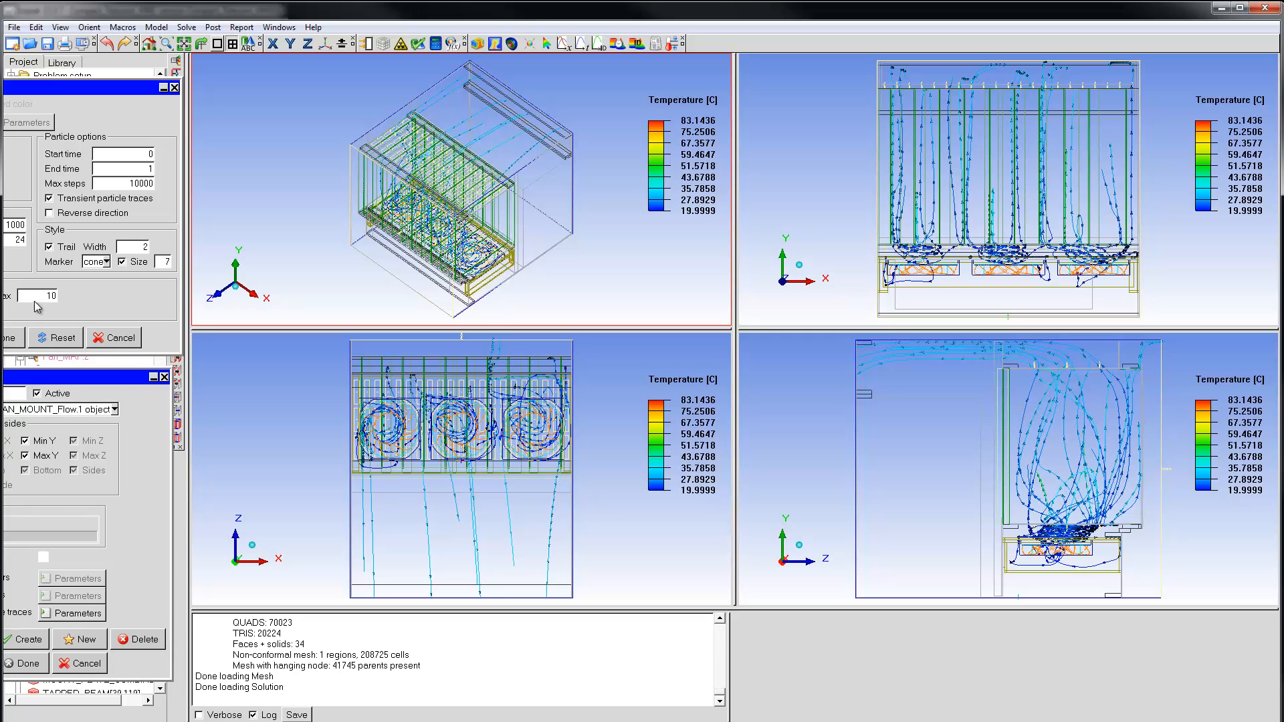
pyautogui.moveTo(18, 88); pyautogui.dragTo(74, 94)
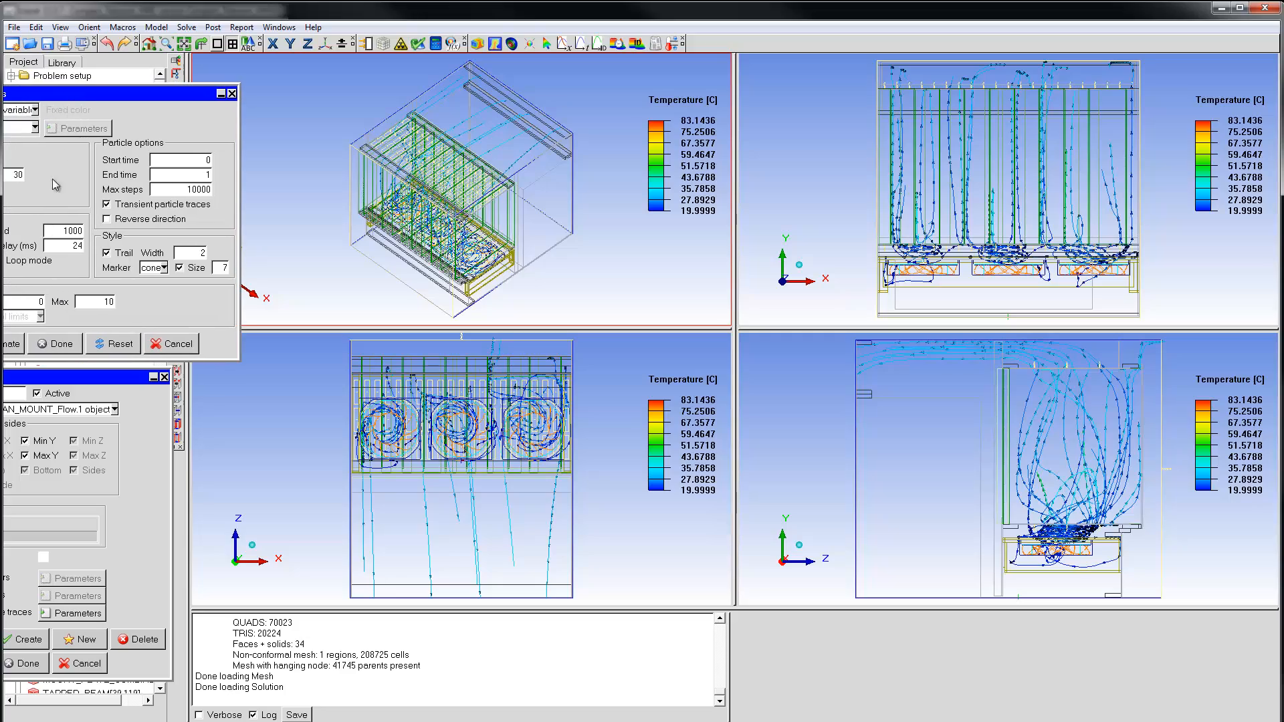
pyautogui.click(16, 342)
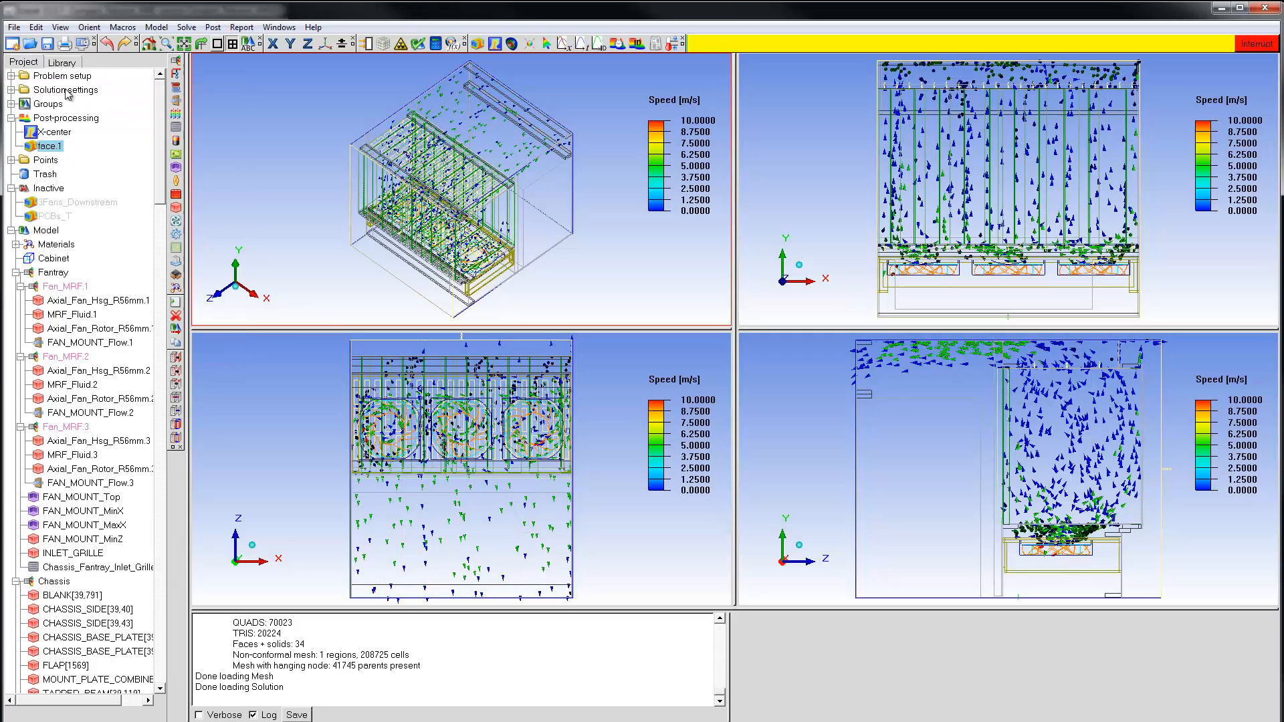